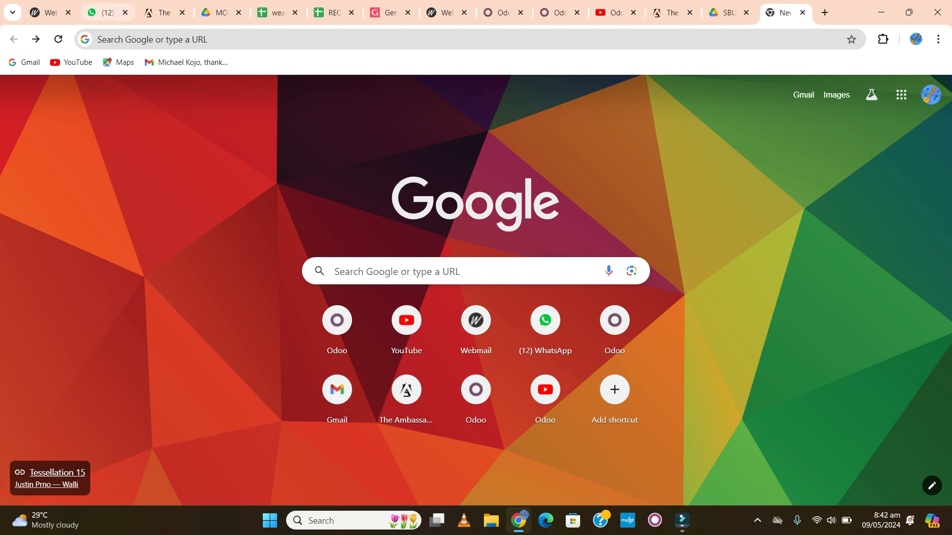
type("www.theambpre")
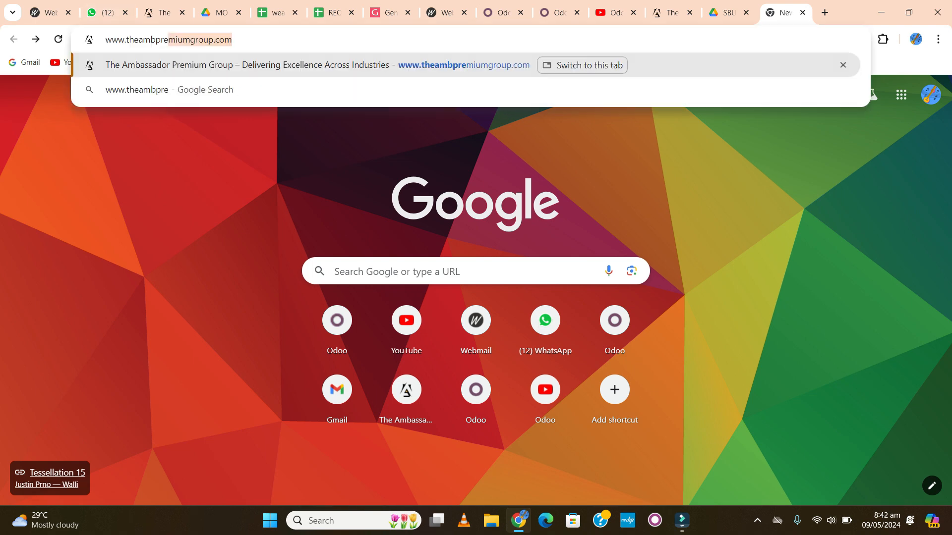
type("m")
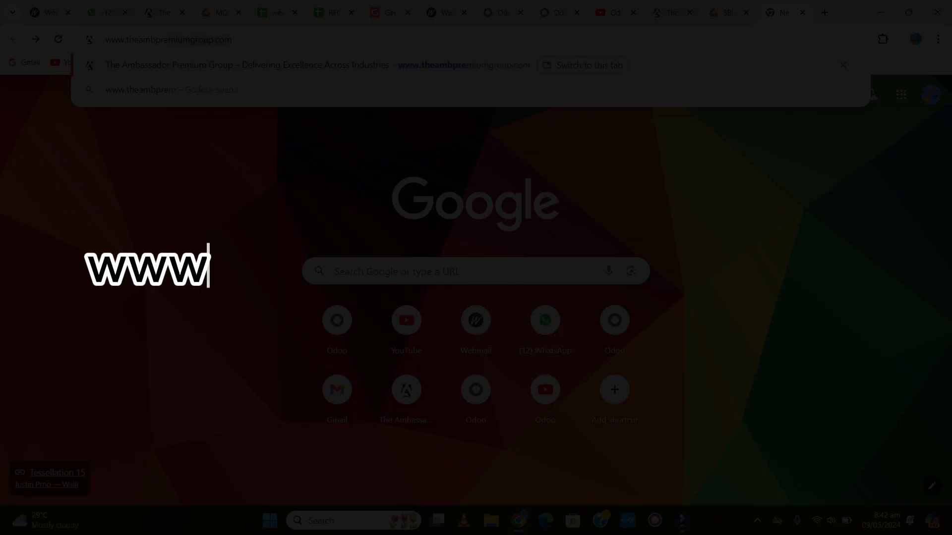
type("iumgroup.com")
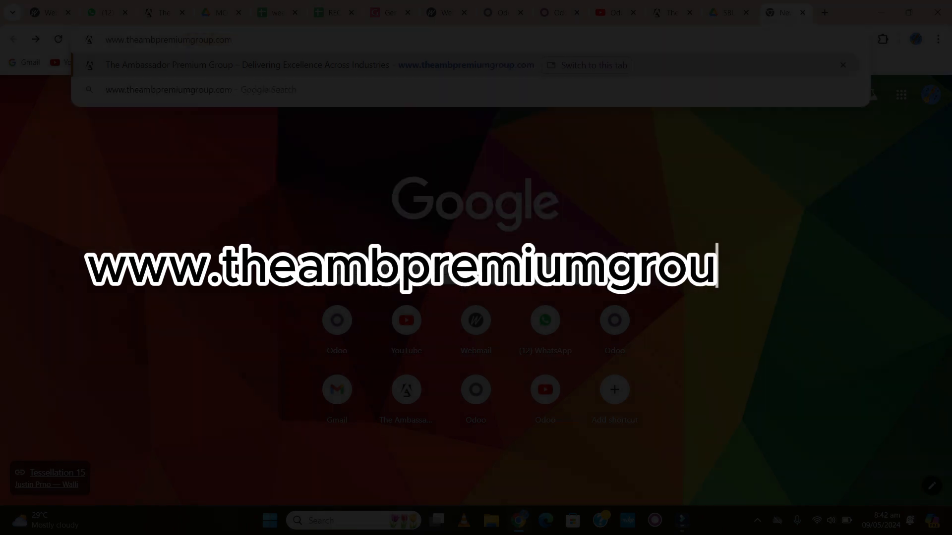
key("Return")
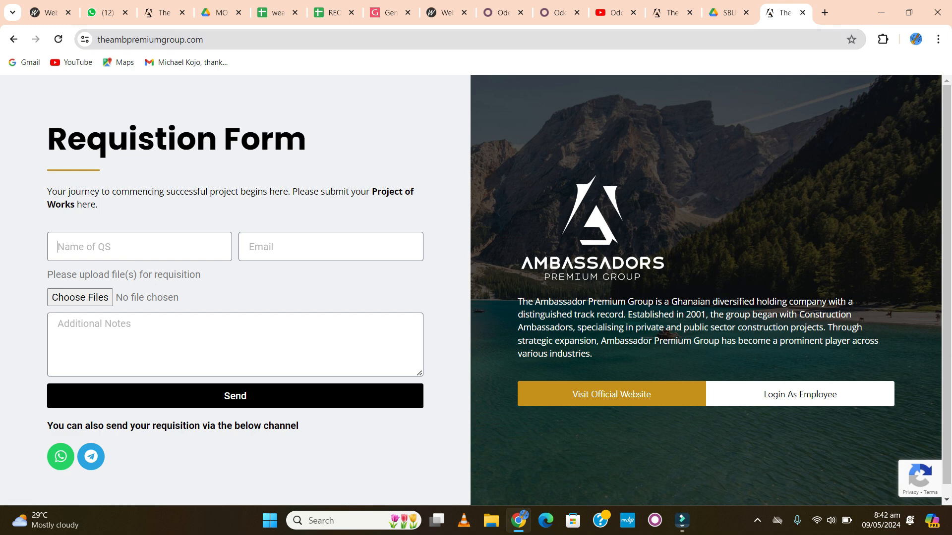
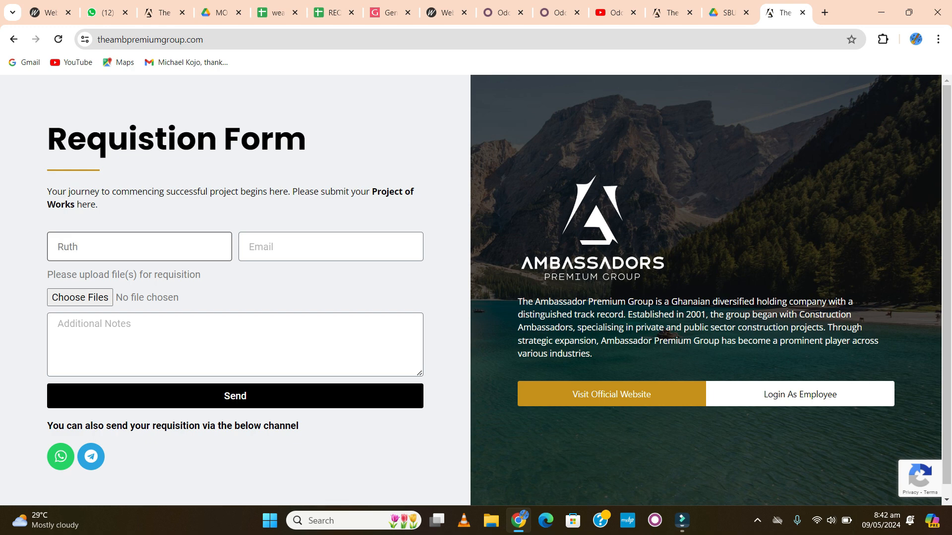
Enter the QS's full name and e-mail address on the Requisition Form.
type("examp")
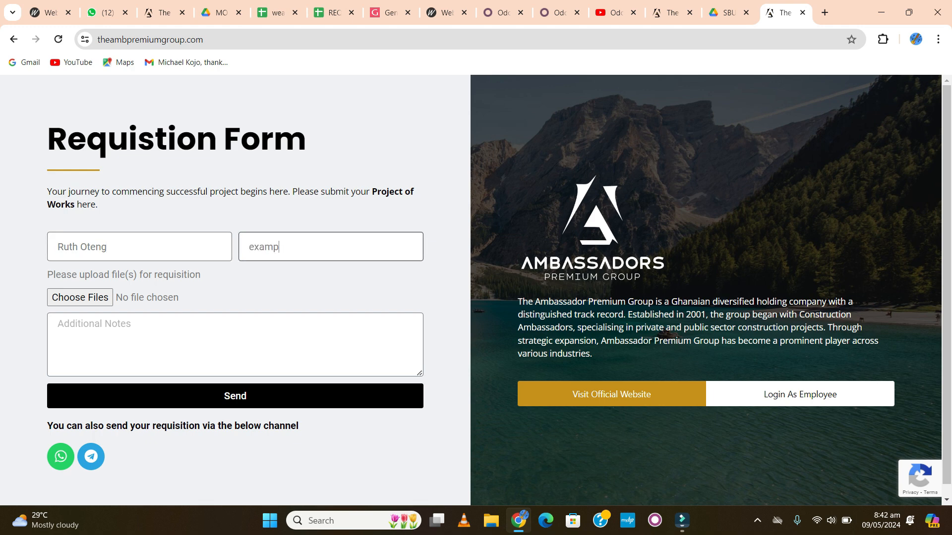
type("le@sample.com")
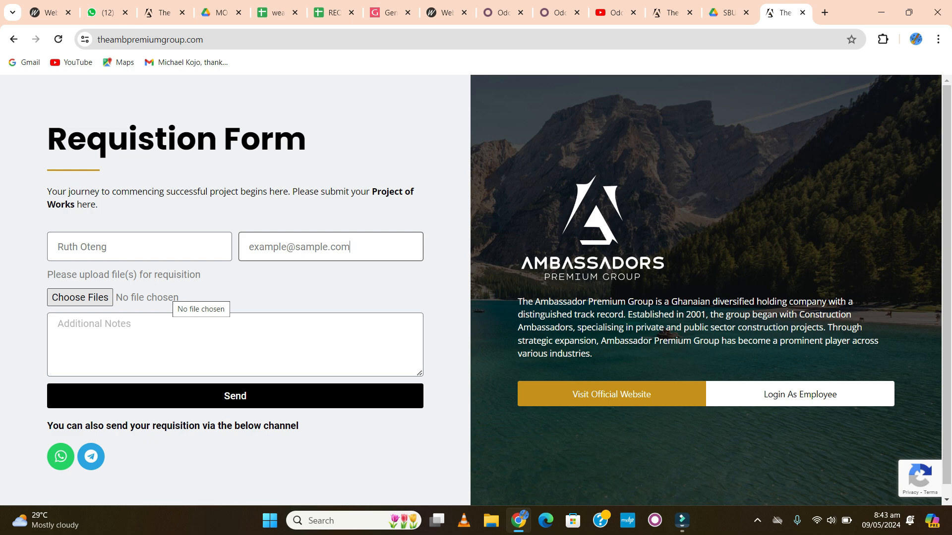
Attach PDFs 663a1b4defe6c and 66390b87e402d from Downloads to the requisition.
left_click(173, 297)
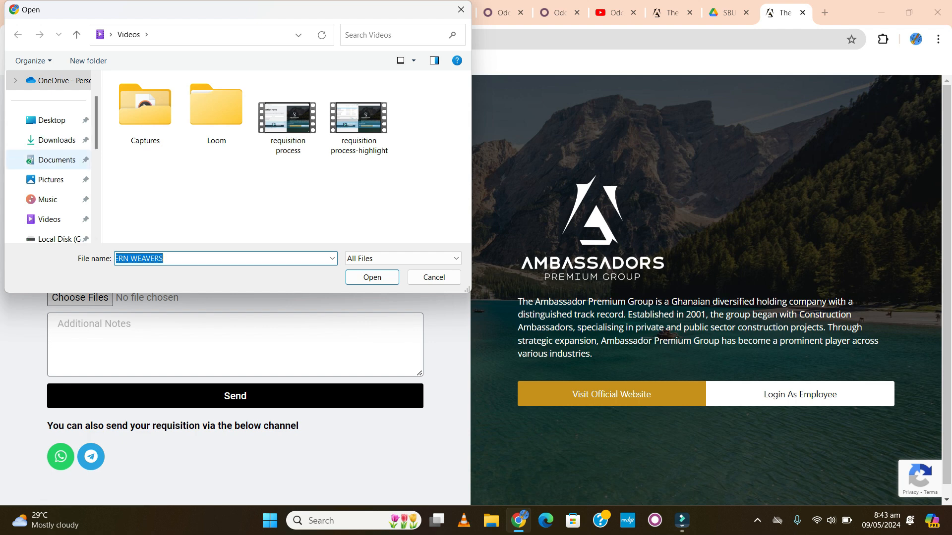
left_click(50, 160)
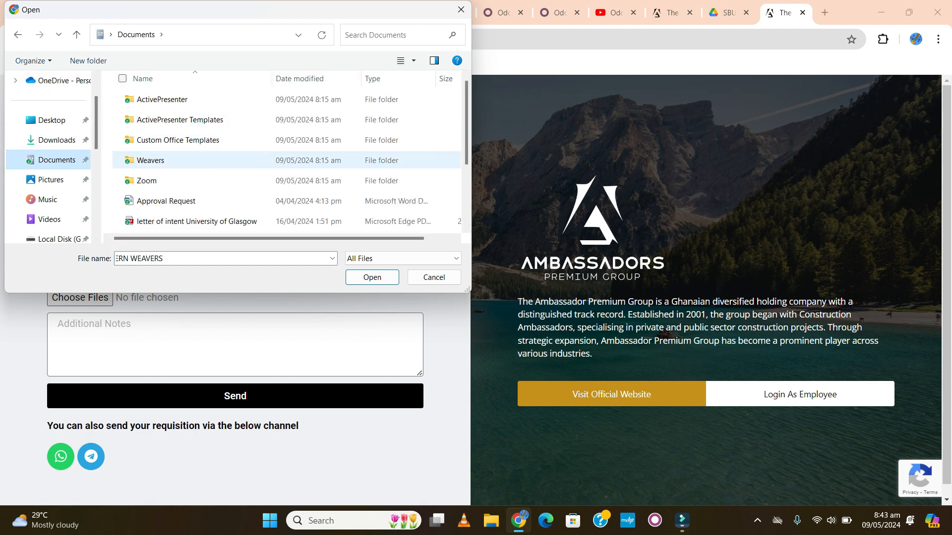
left_click(55, 140)
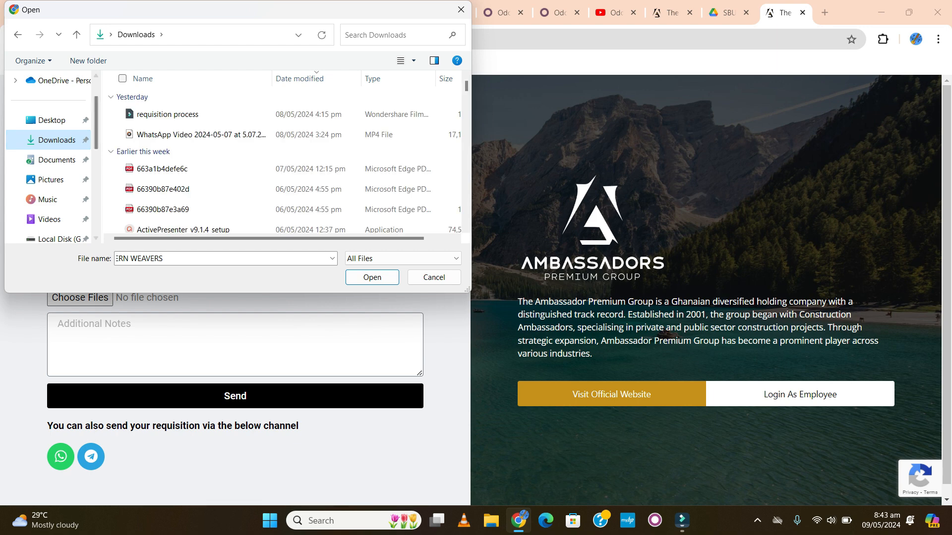
left_click(162, 169)
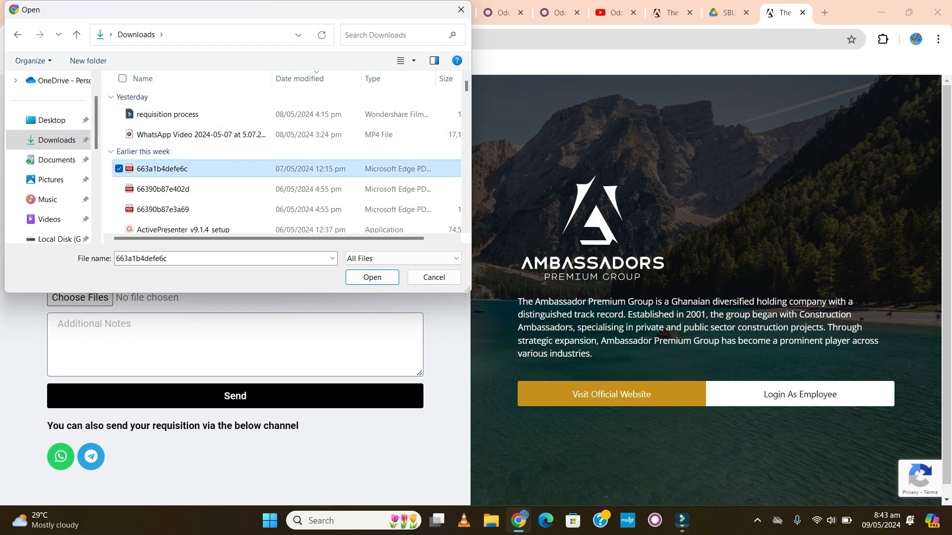
left_click(163, 189, "ctrl")
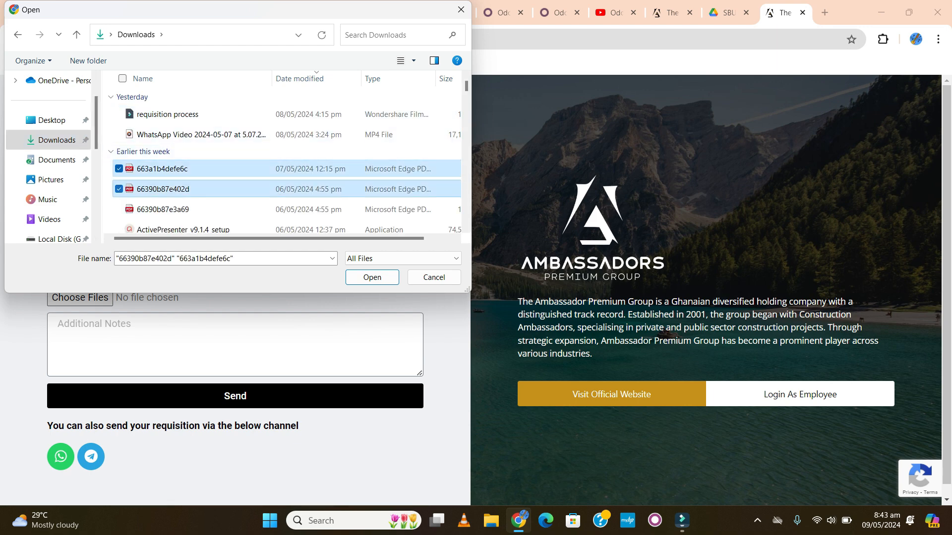
left_click(372, 277)
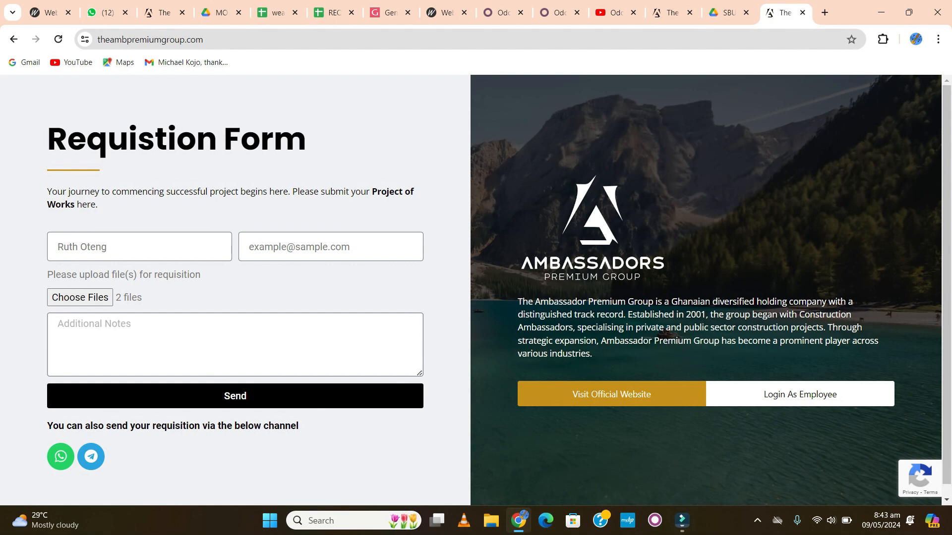
Add the note 'Requisition for Cement- Akumadan Phase 1' and send the form.
type("Requisition for Cement")
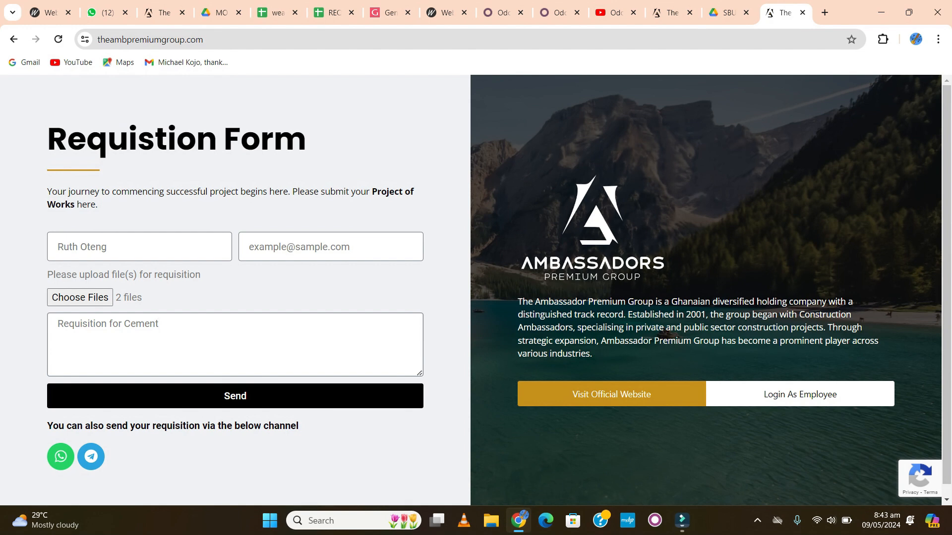
type("- Akumadan Phase 1")
key("Tab")
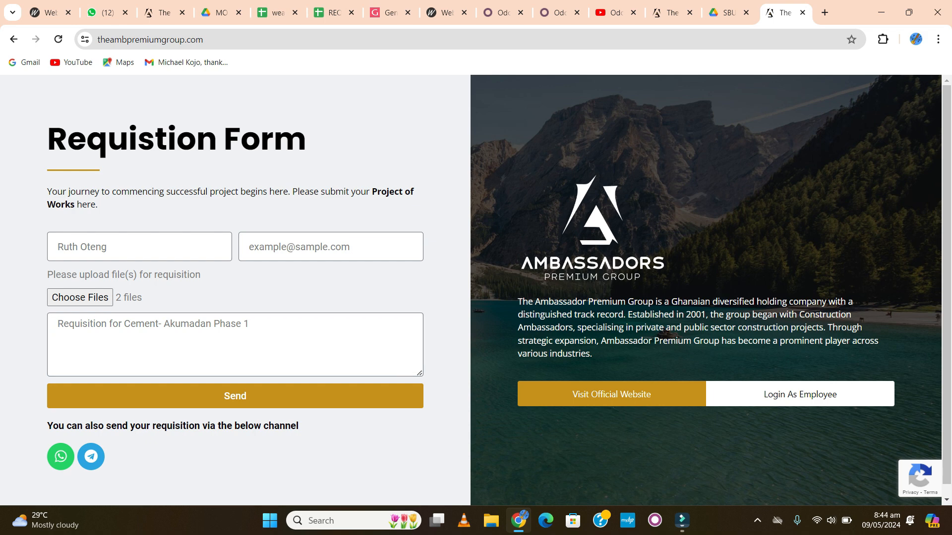
key("Return")
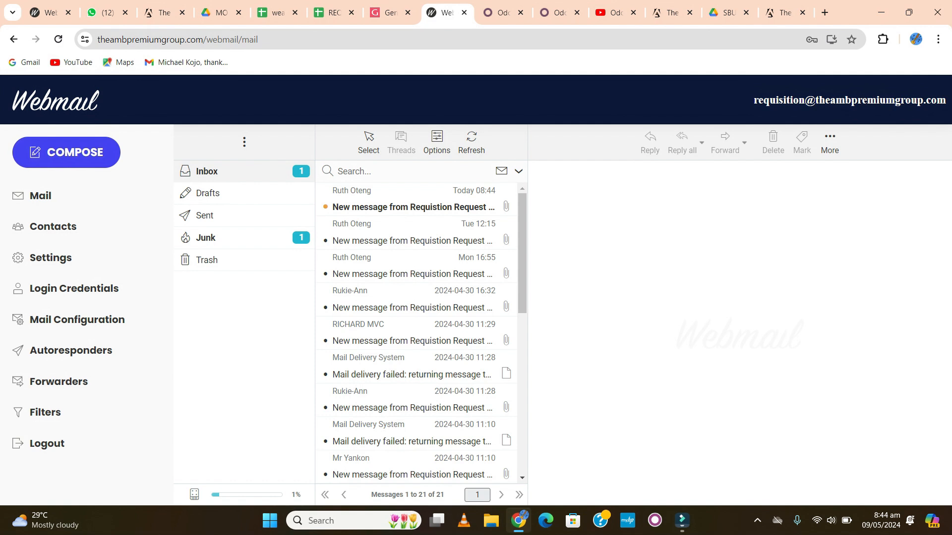
Open the newest requisition form message and download both attached PDFs.
left_click(412, 204)
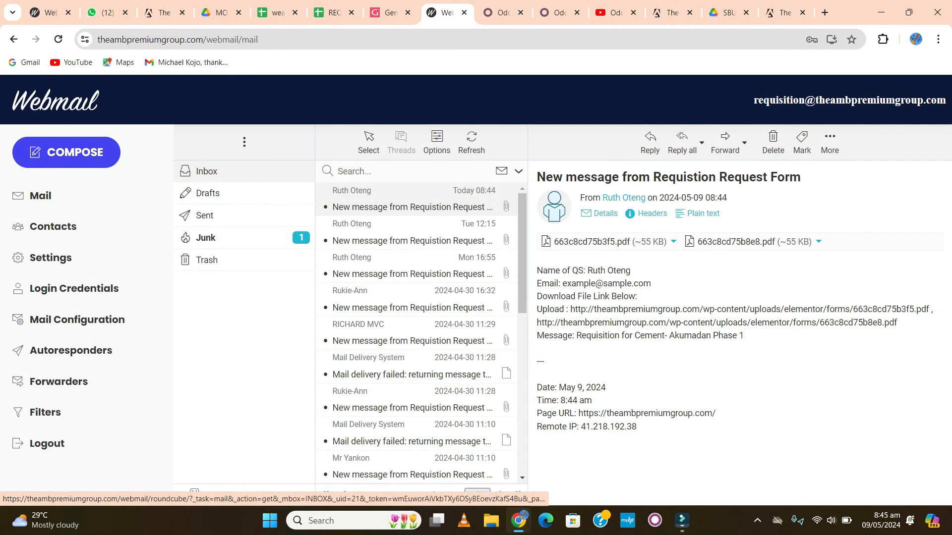
left_click(673, 241)
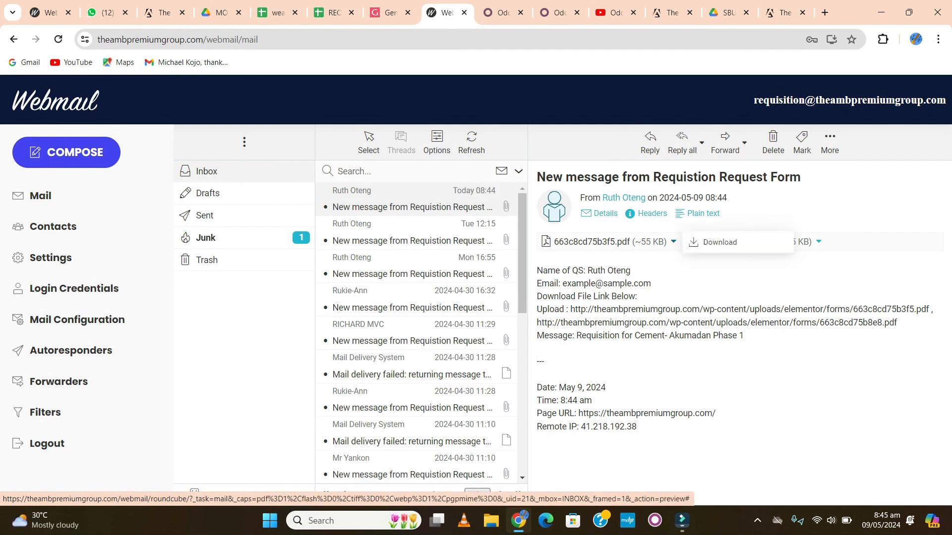
left_click(720, 241)
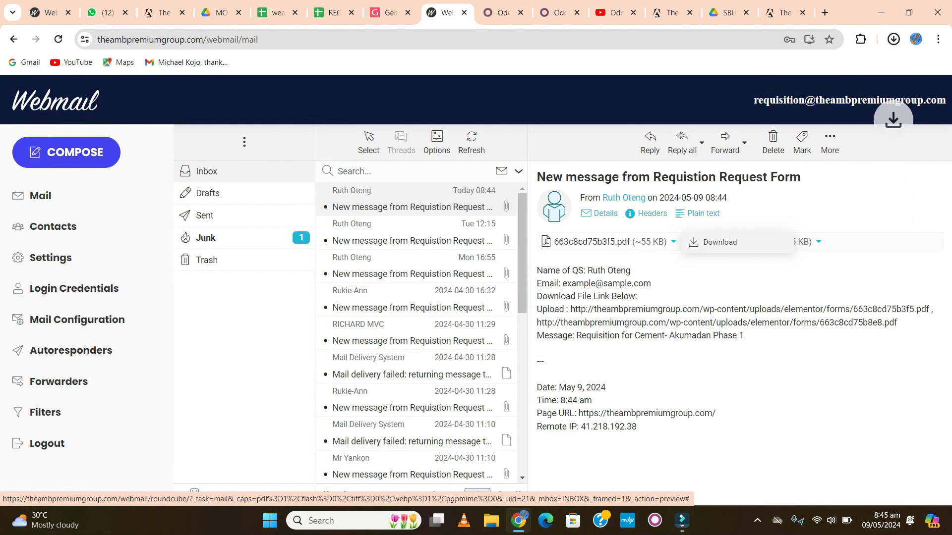
left_click(819, 241)
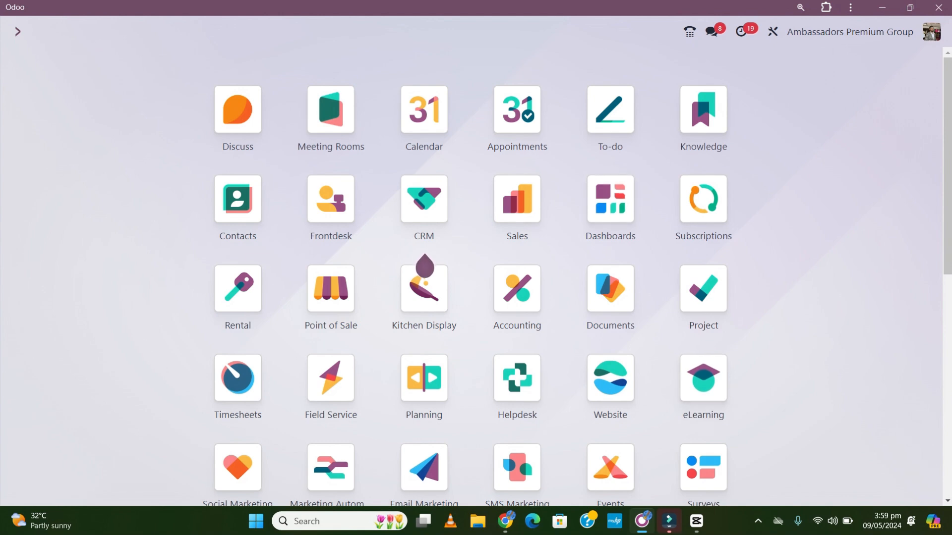
Start a Purchase approval request titled 'Requisition for Cement - Akumadan Phase 1'.
scroll(476, 278, "down", 8)
left_click(517, 423)
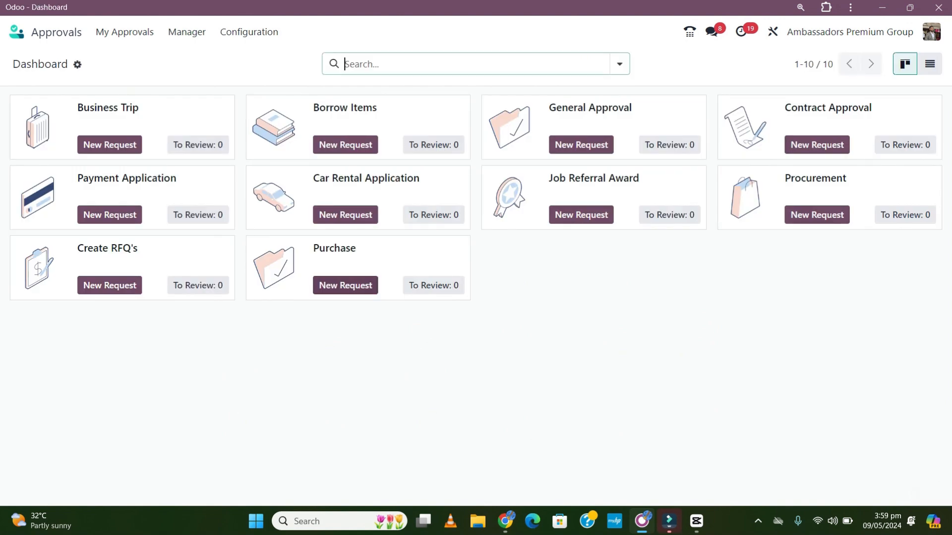
left_click(345, 285)
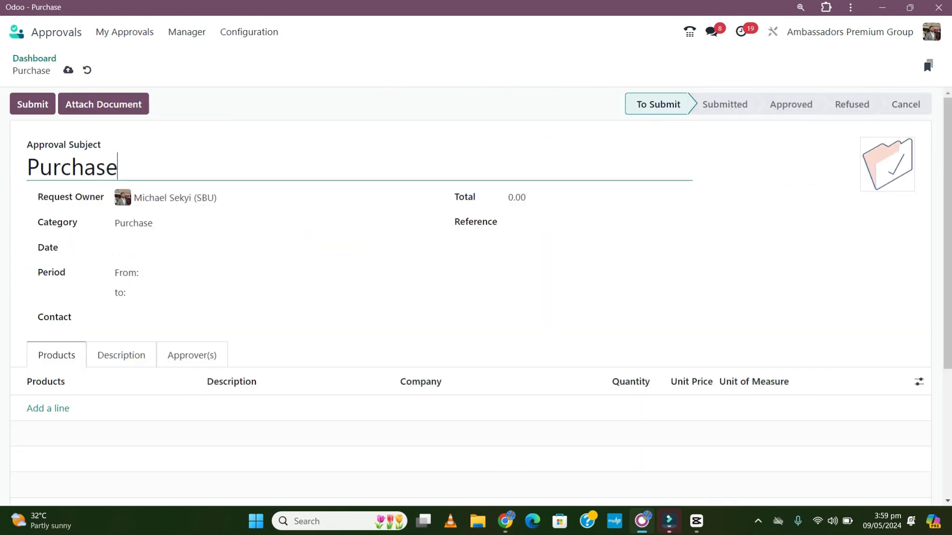
key("shift+Left")
key("shift+Left")
key("shift+Left")
key("shift+Left")
key("shift+Left")
key("shift+Left")
key("shift+Left")
key("shift+Left")
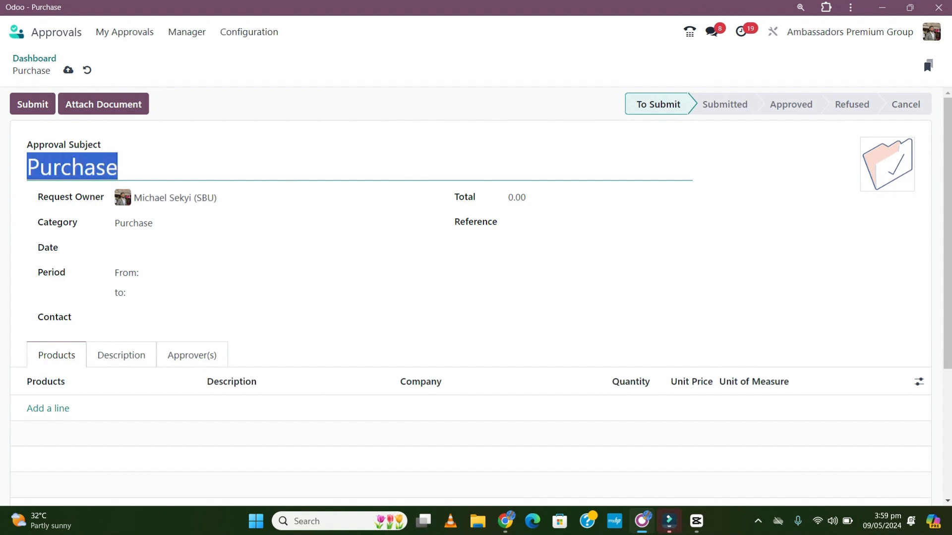
key("BackSpace")
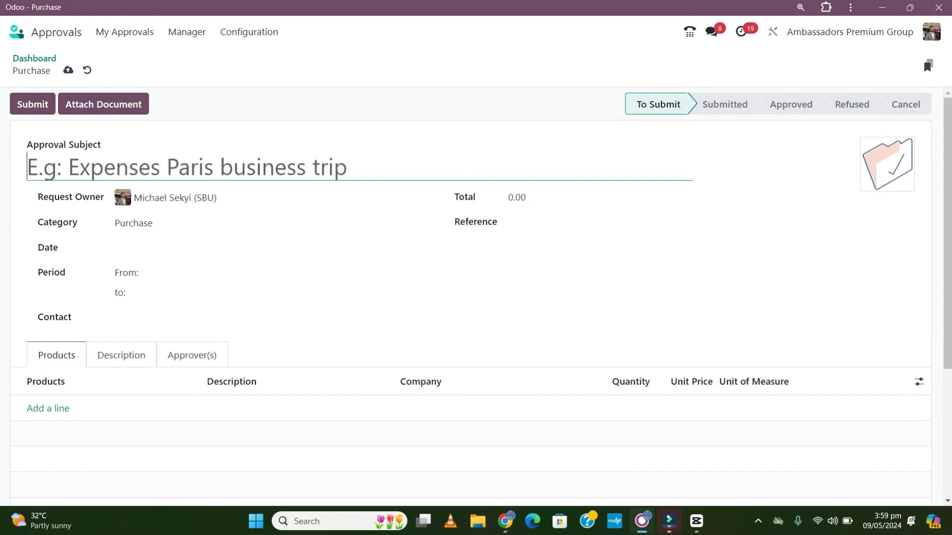
type("Re")
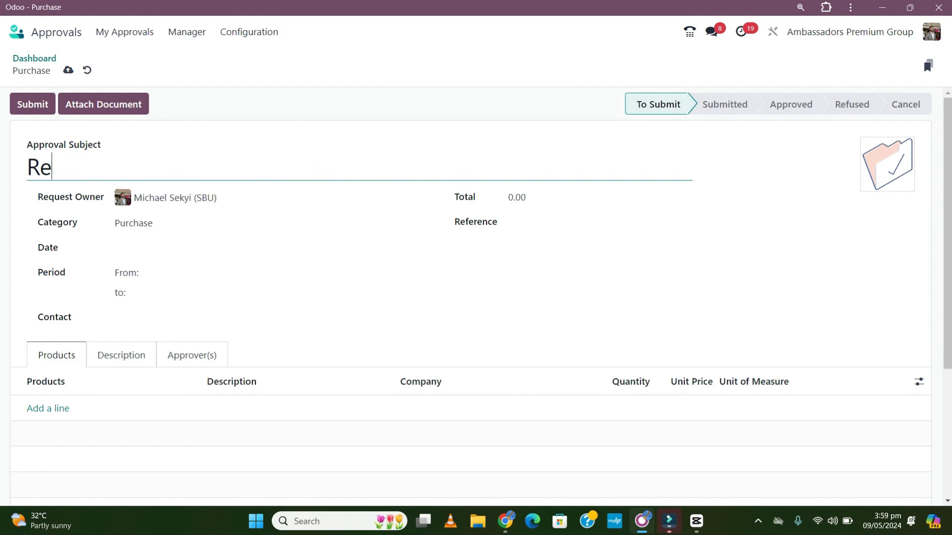
type("quisiti")
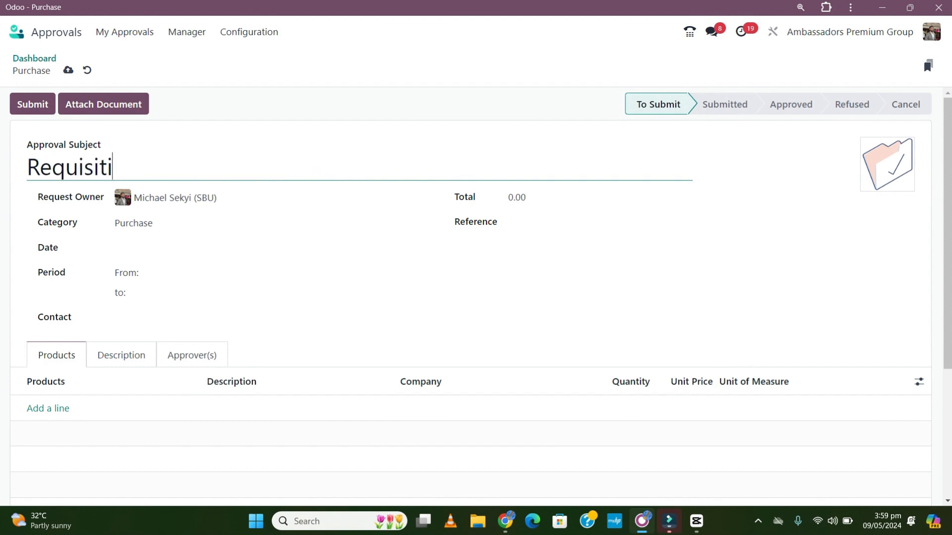
type("on for ")
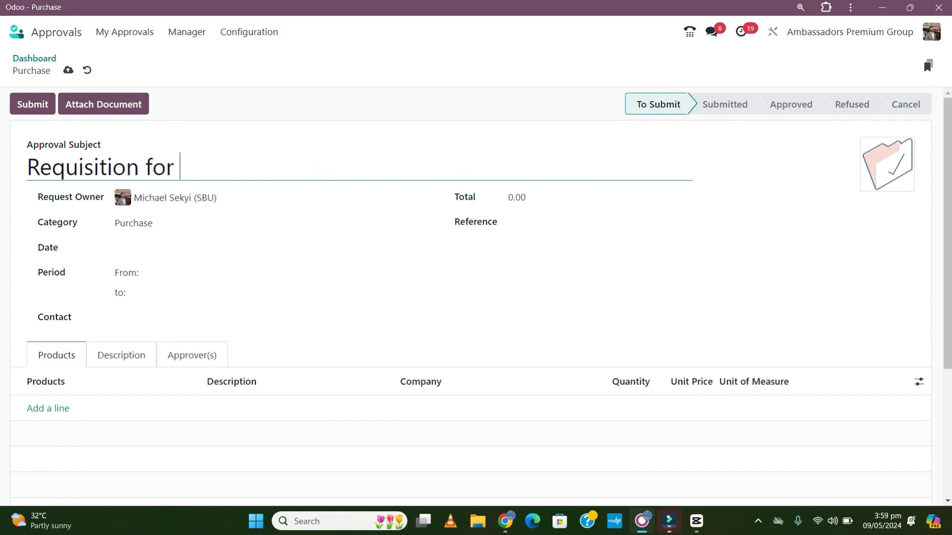
type("Cem")
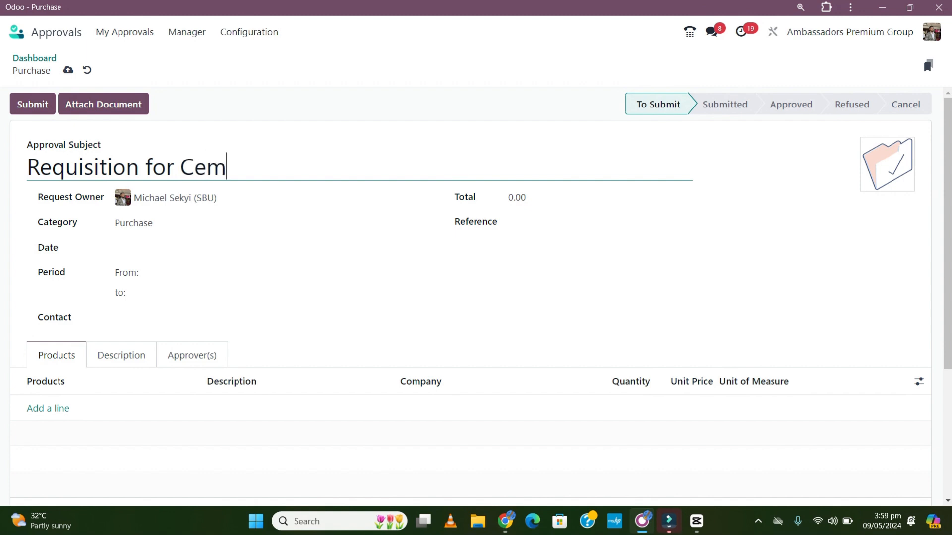
type("ent - Akumadan Phase 1")
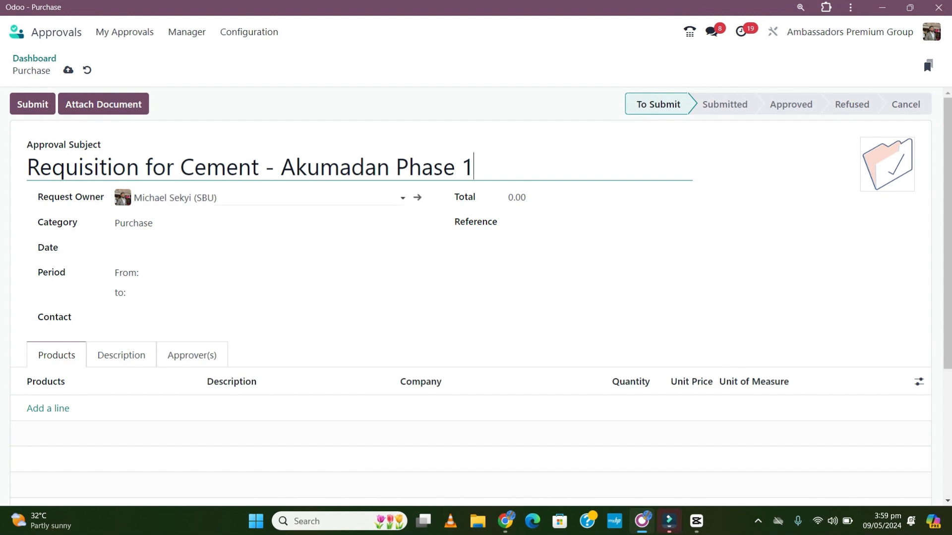
Set the reference to Akumadan Project and the request date to 05/09/2024.
left_click(550, 223)
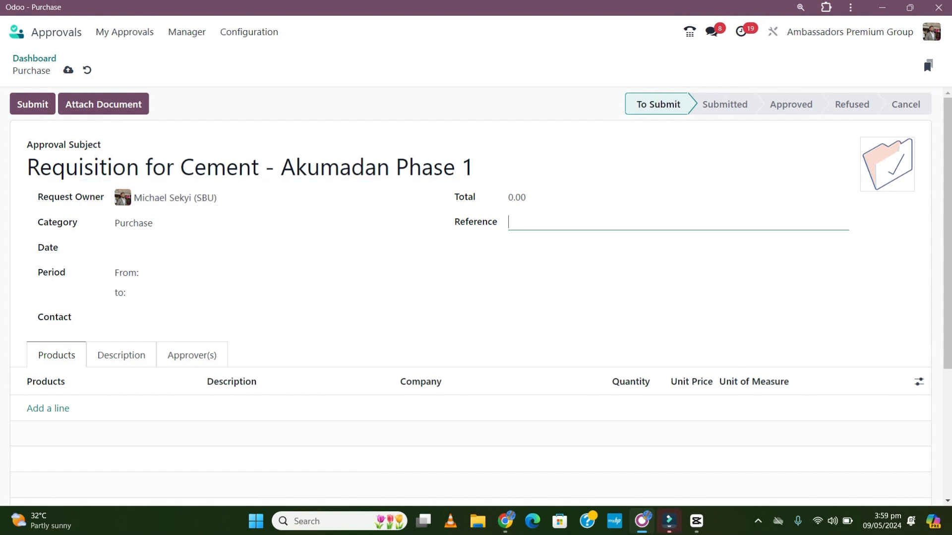
type("Akumadan Project")
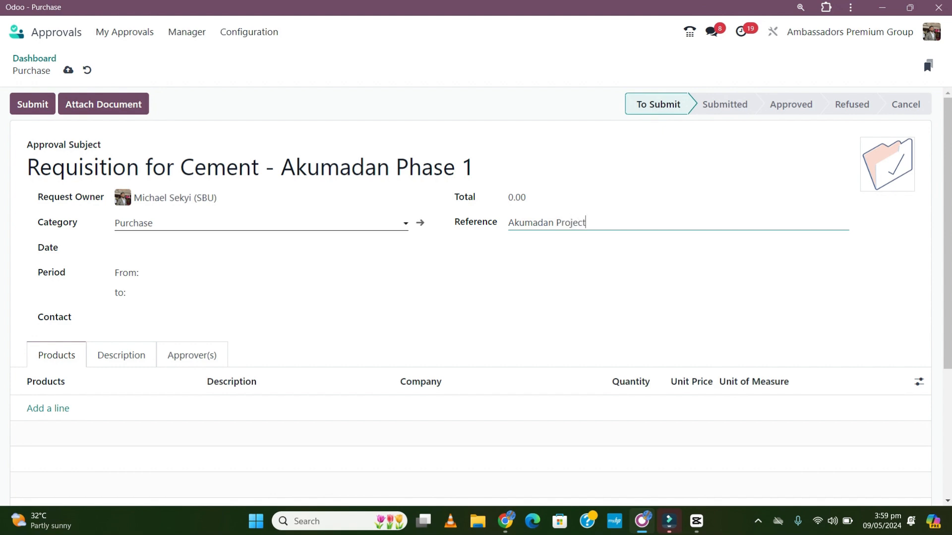
left_click(169, 248)
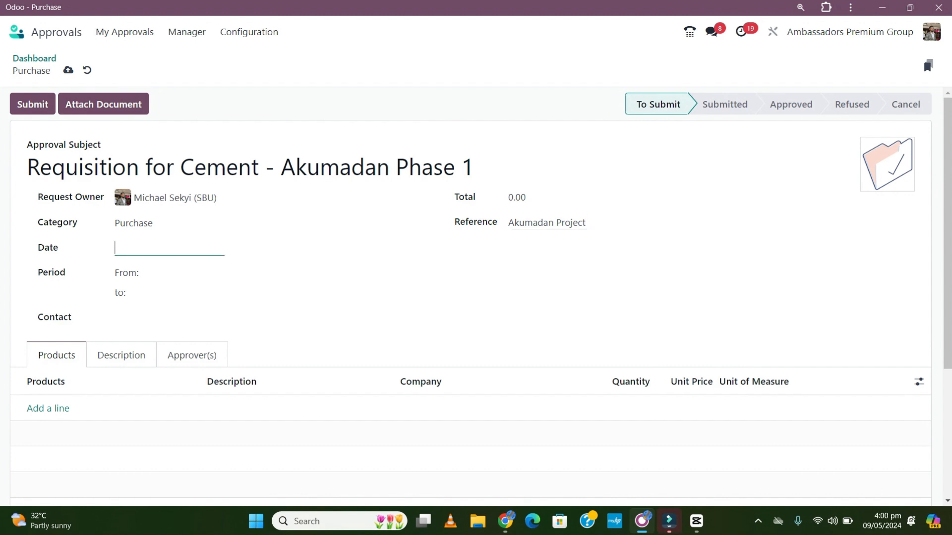
left_click(422, 218)
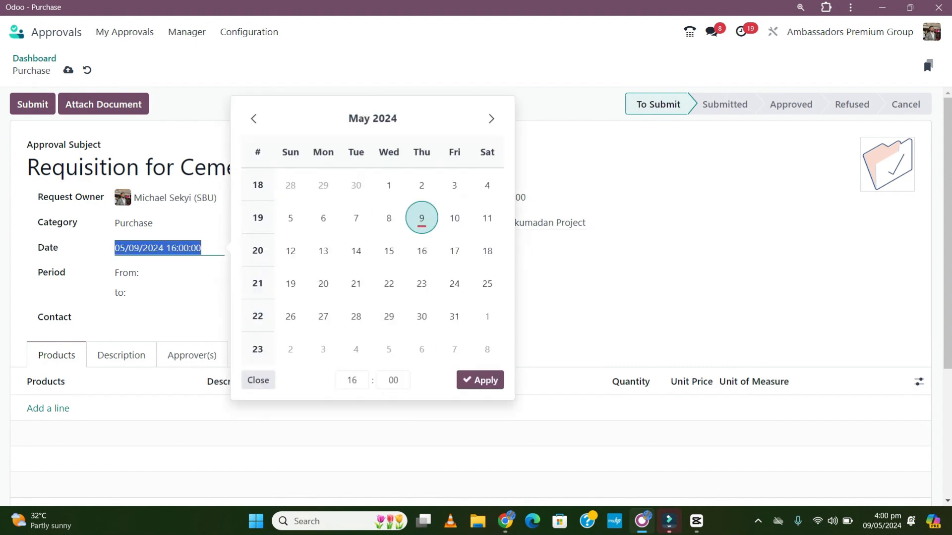
left_click(480, 380)
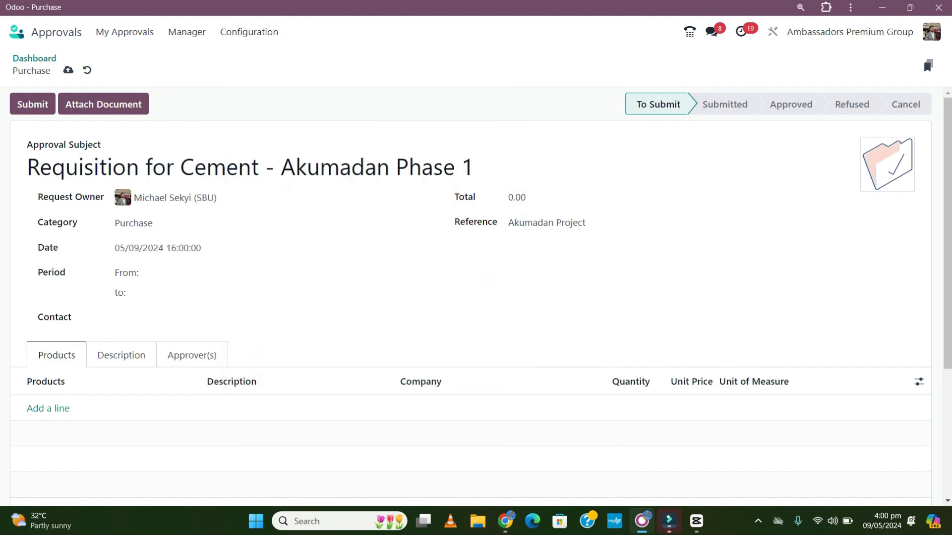
Set the request period from 05/09/2024 to 05/16/2024.
left_click(196, 273)
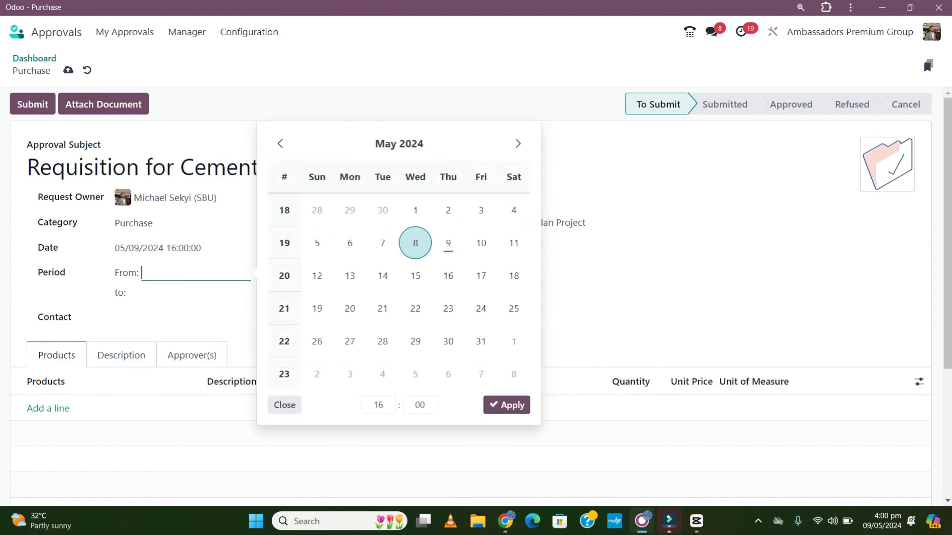
left_click(448, 242)
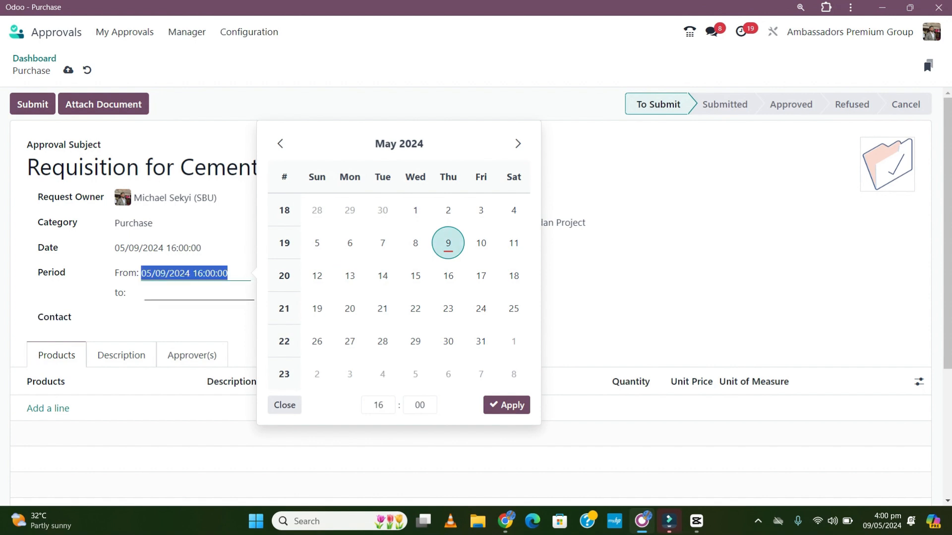
left_click(198, 293)
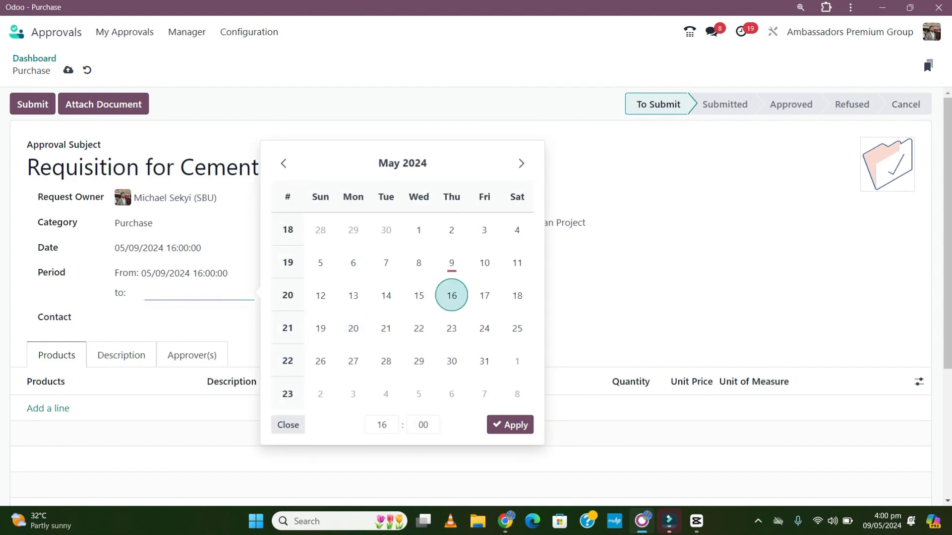
left_click(451, 295)
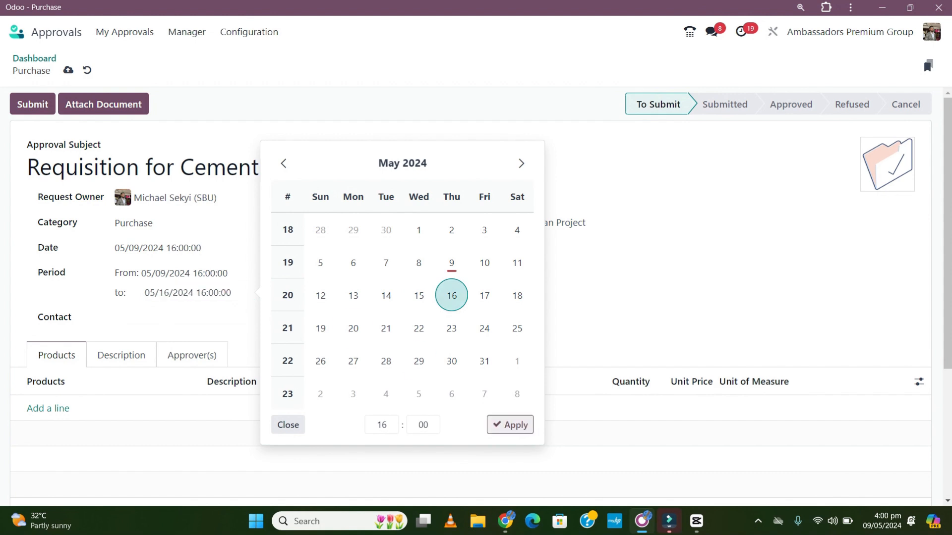
left_click(510, 424)
Select the QS as the request's contact.
left_click(149, 318)
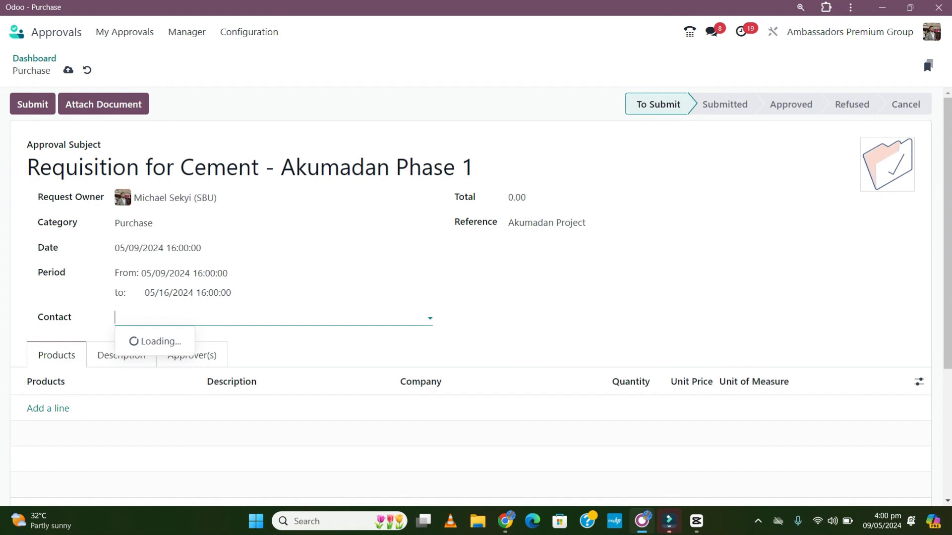
type("ruth")
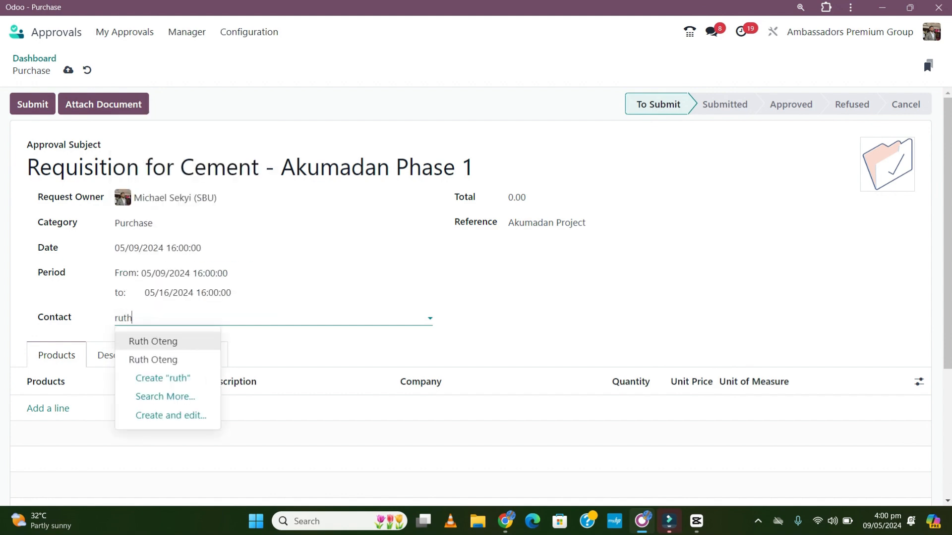
key("Return")
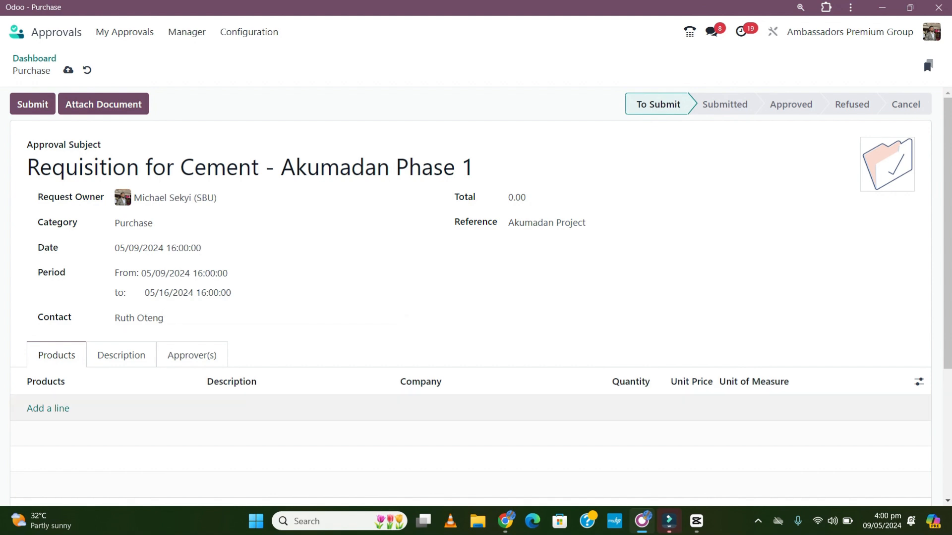
Add a Cement line described 'Cement - 42.5R' with quantity 1,000.
left_click(48, 407)
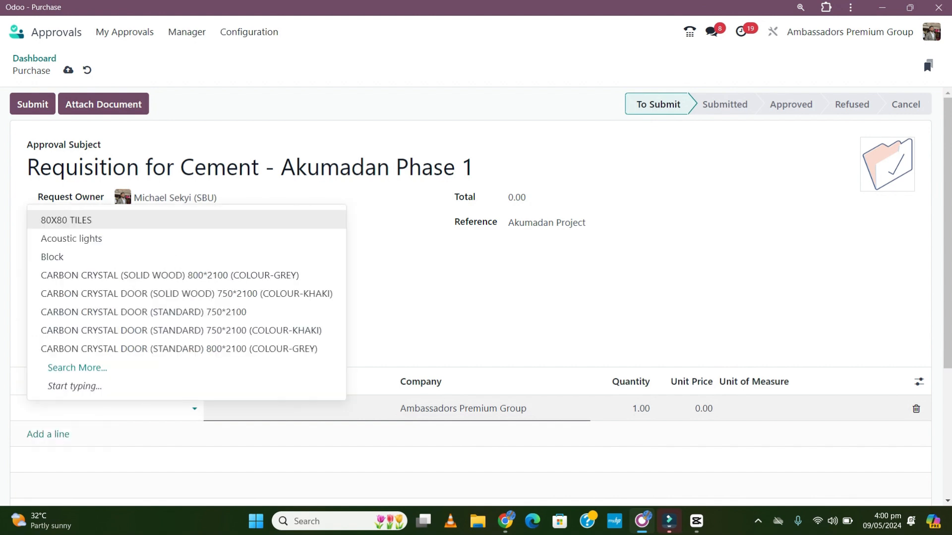
type("cem")
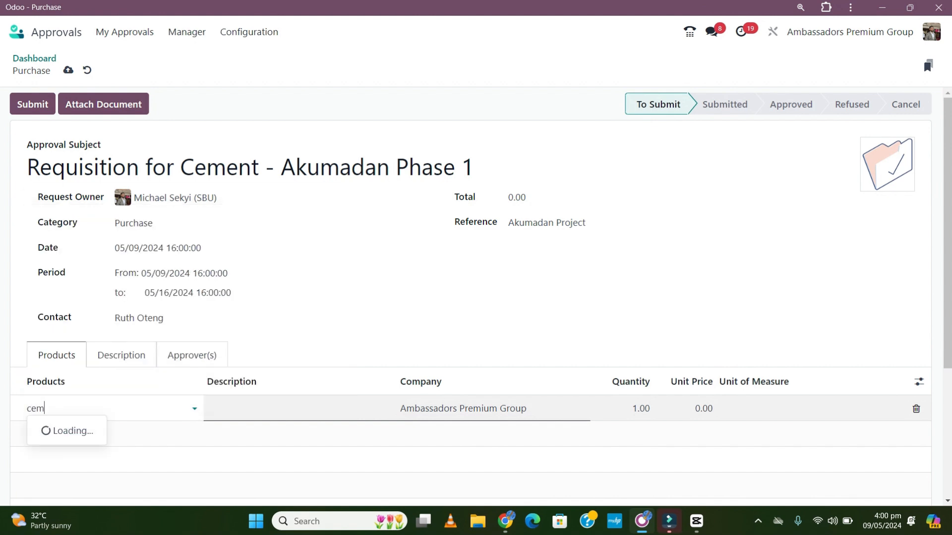
key("Return")
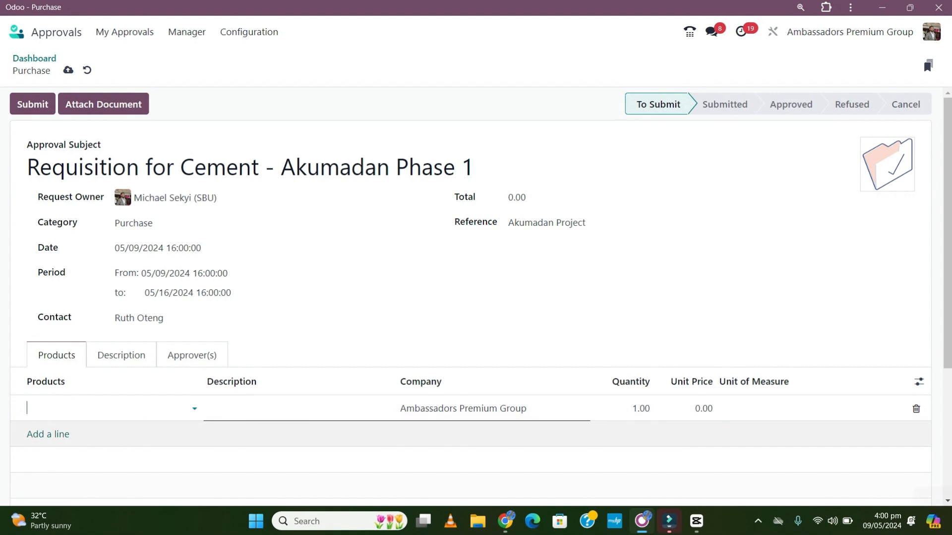
key("Tab")
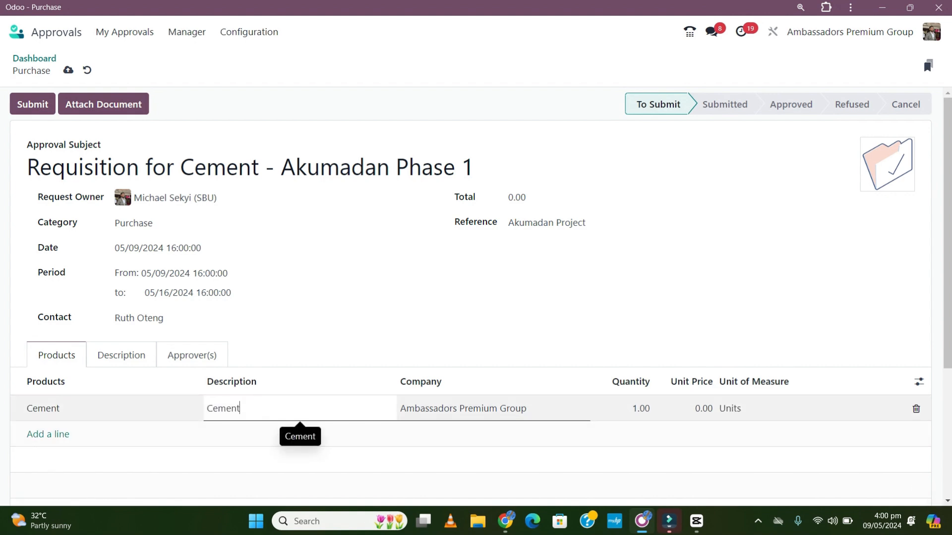
type("- 42.R")
key("BackSpace")
type("5R")
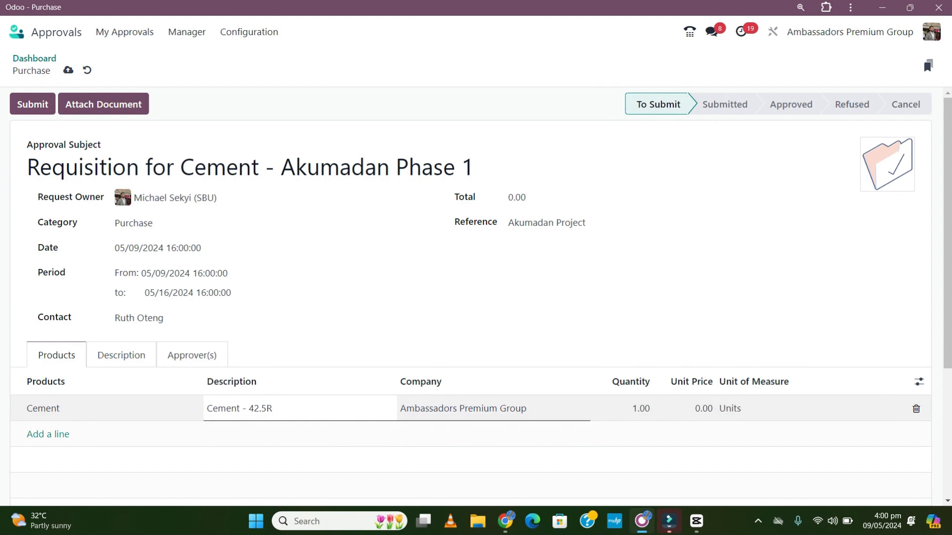
left_click(639, 409)
type("1000")
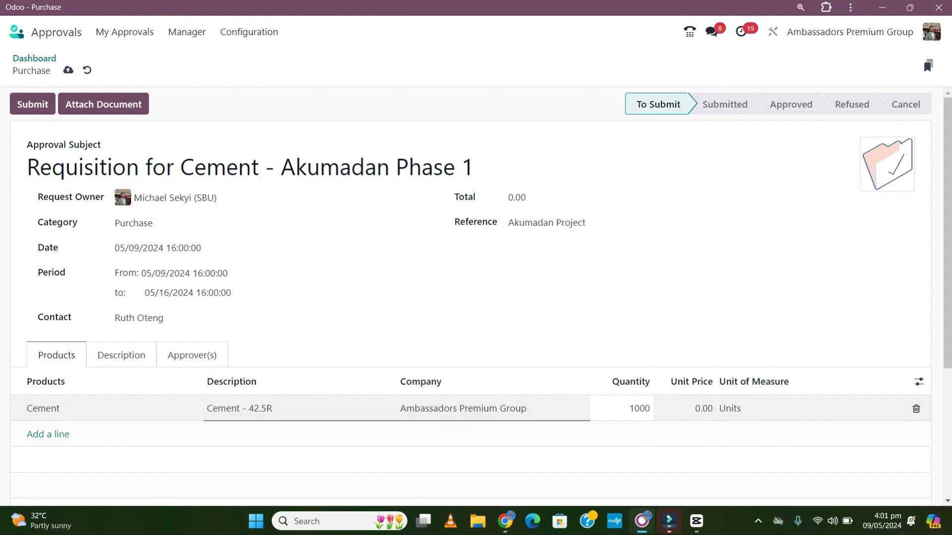
left_click(317, 324)
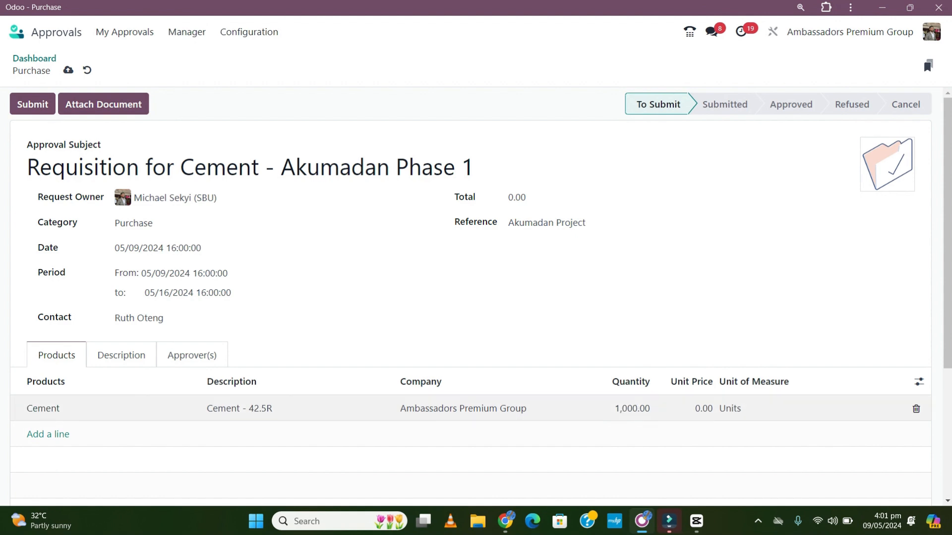
Write the description 'These cements bags will be used for the Admin Block.'.
left_click(122, 356)
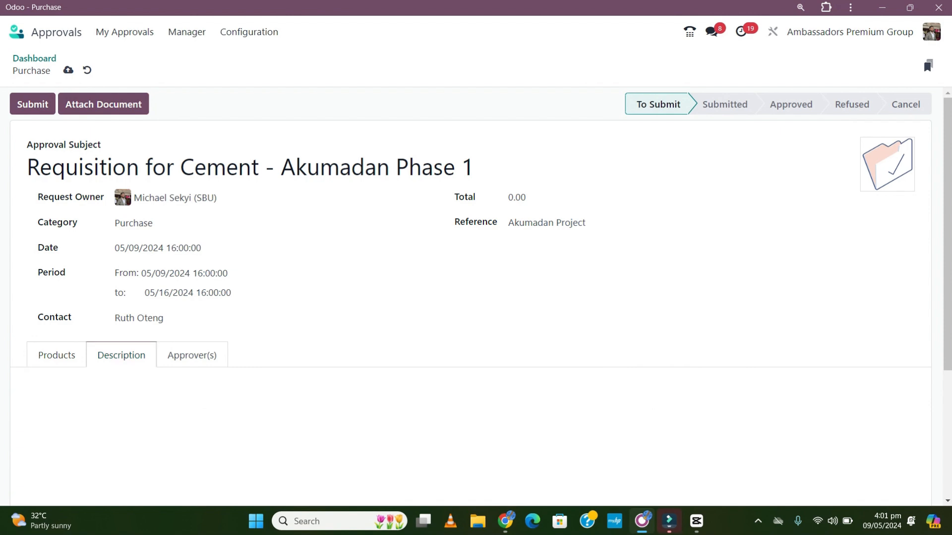
left_click(78, 389)
type("This")
key("BackSpace")
key("BackSpace")
key("BackSpace")
type("ese cement")
type("s w")
key("BackSpace")
type("bags will be ")
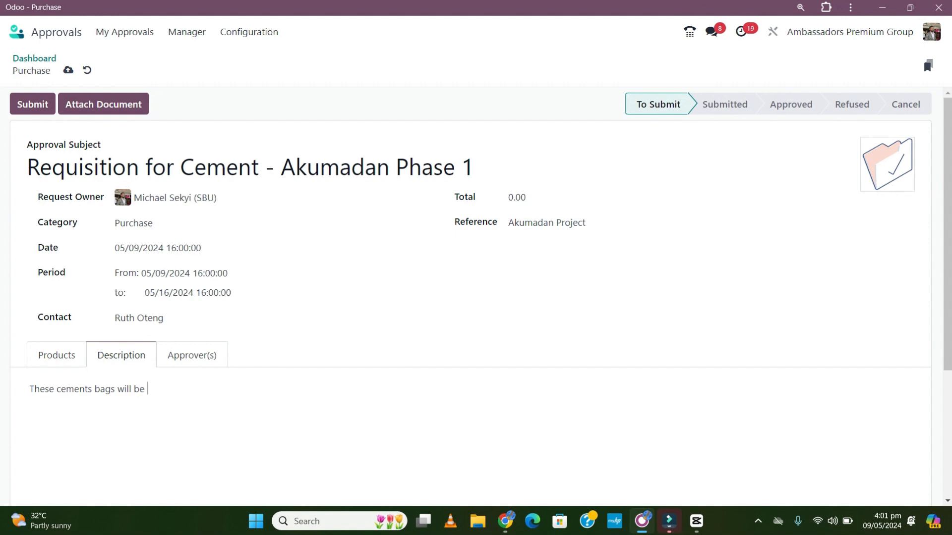
type("used for the Admin Bloc")
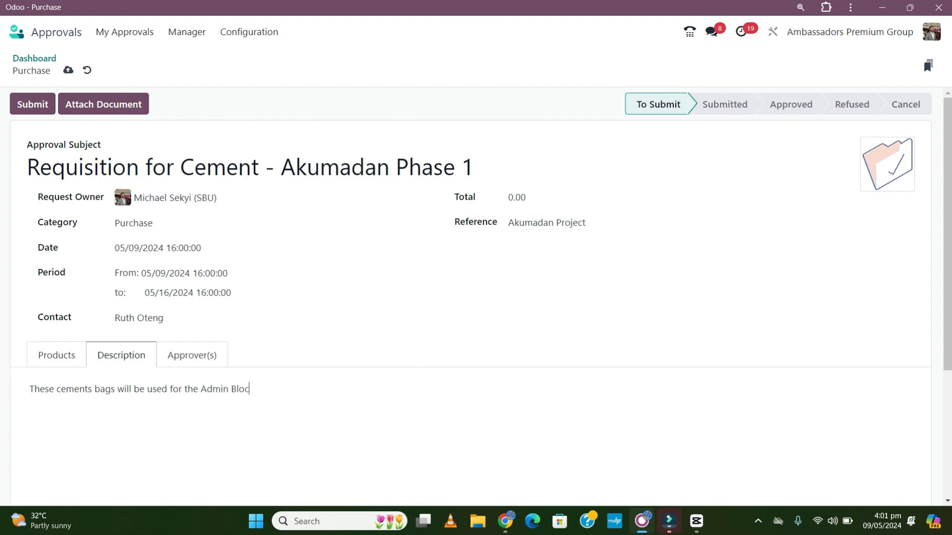
type("k.")
left_click(56, 356)
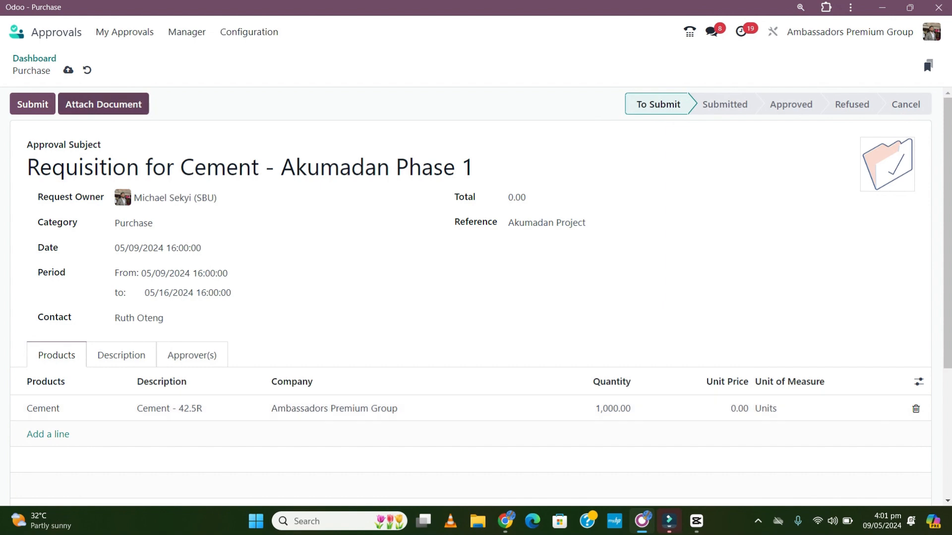
Attach INV_2024_00002 to the request and submit it for approval.
left_click(103, 104)
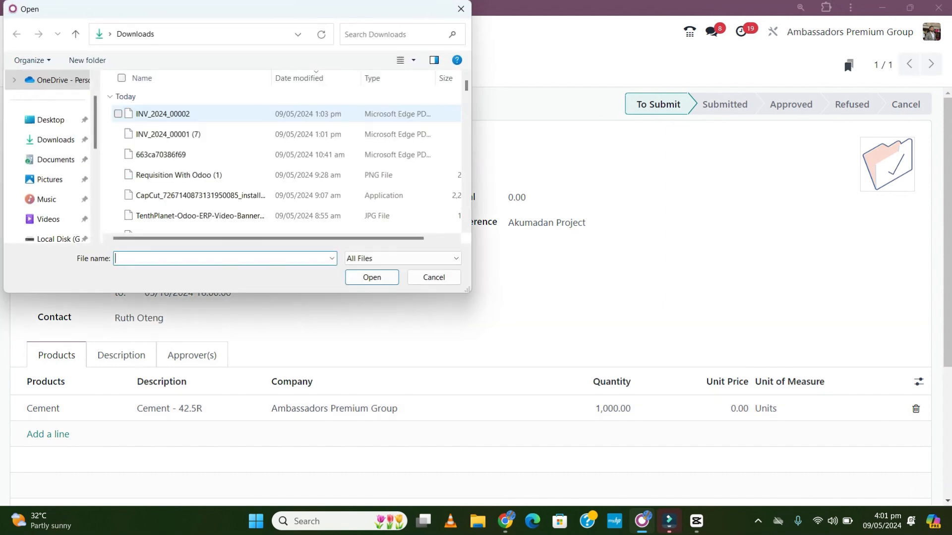
left_click(164, 113)
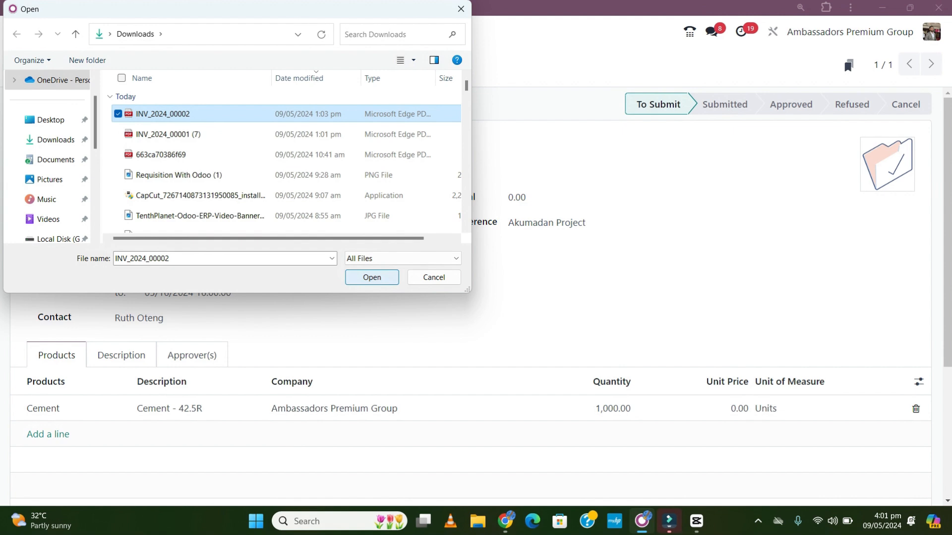
key("Return")
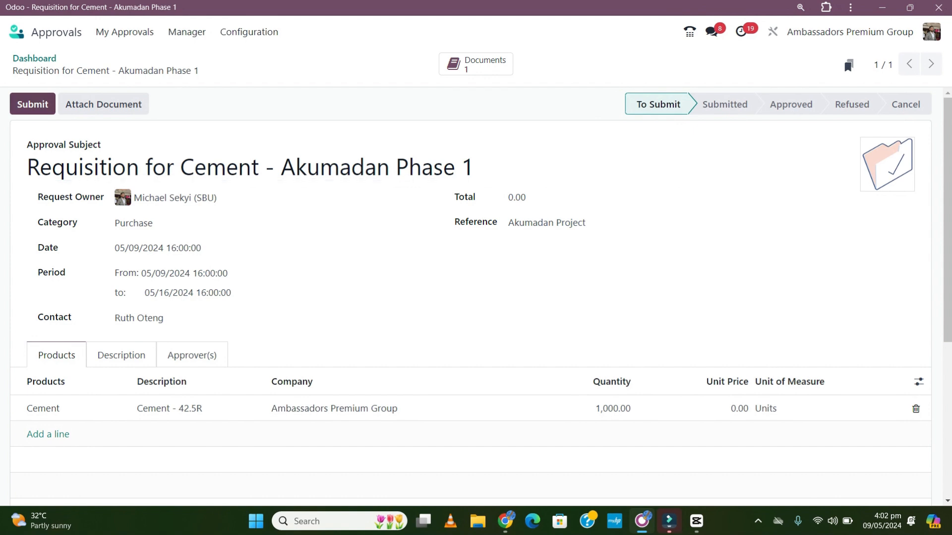
left_click(32, 104)
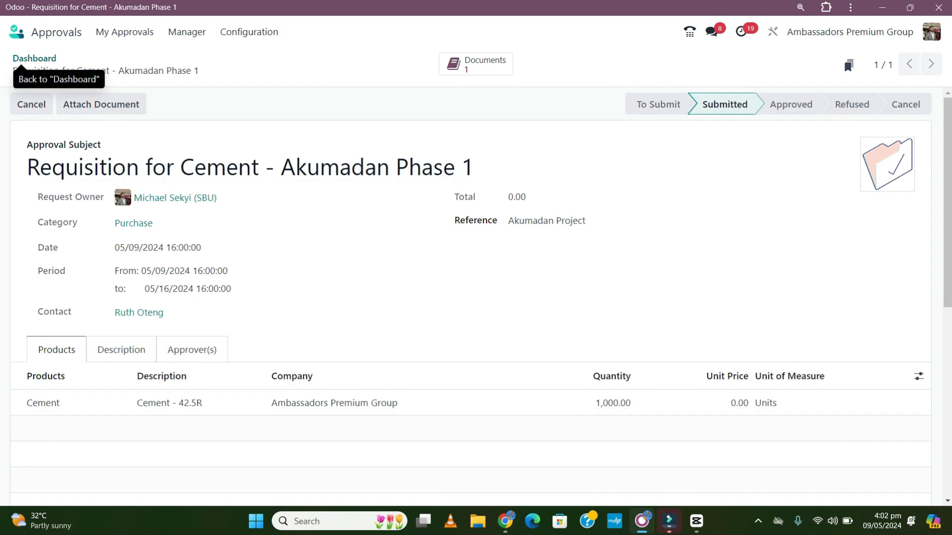
Go back to the approvals dashboard and view My Approvals > My Requests.
left_click(22, 59)
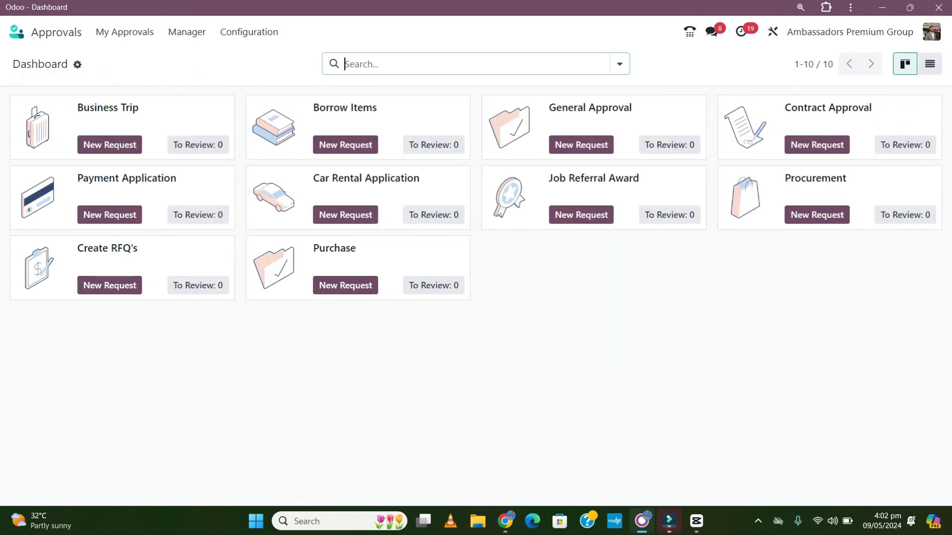
left_click(125, 31)
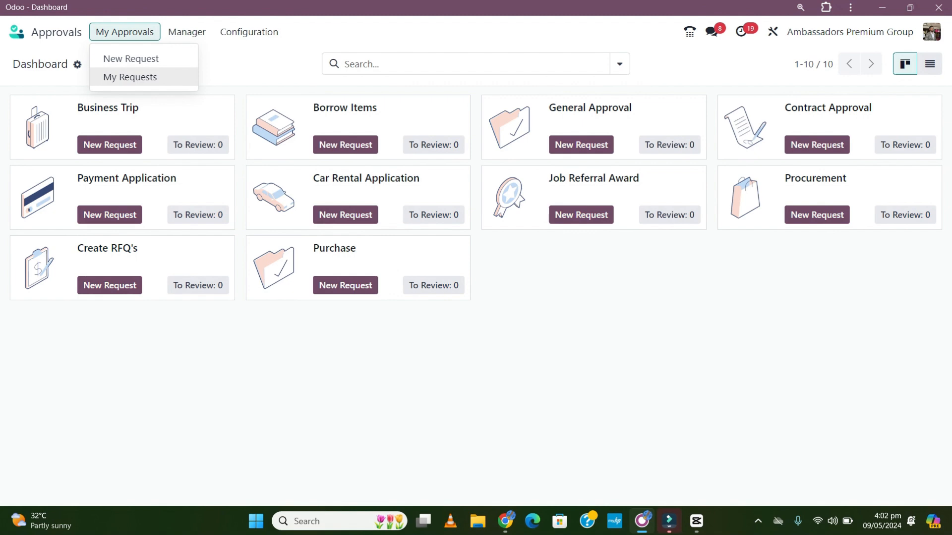
left_click(130, 77)
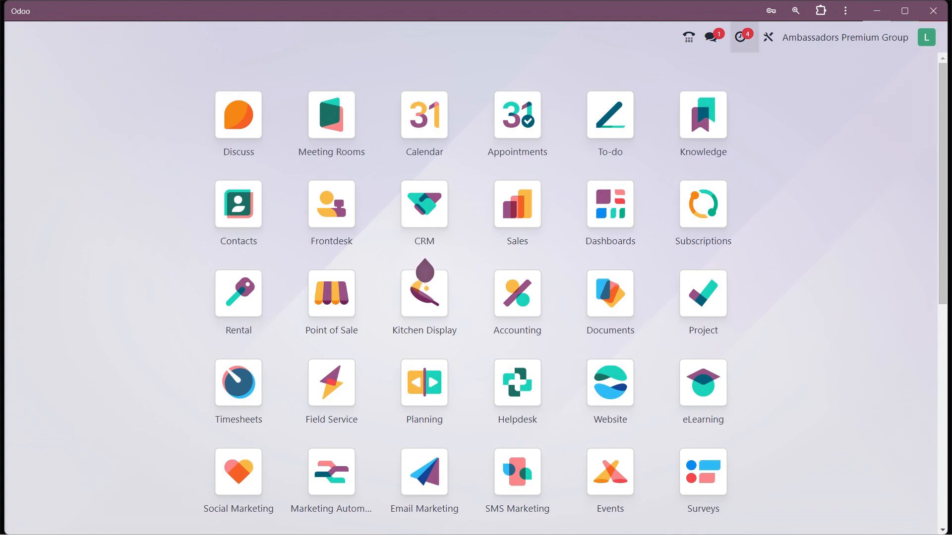
Check pending activities, then open Approvals > Manager > Approvals to Review.
left_click(742, 38)
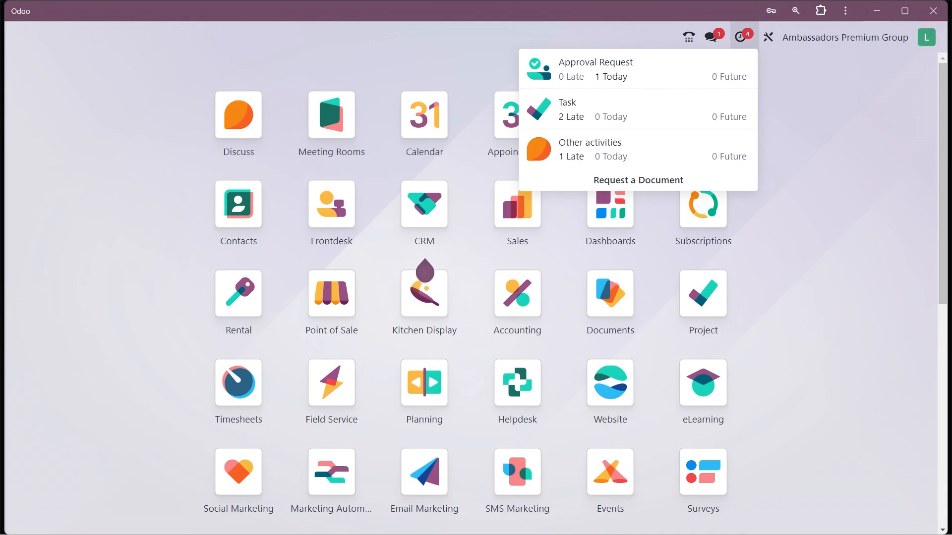
key("Escape")
left_click_drag(942, 183, 943, 405)
left_click(517, 385)
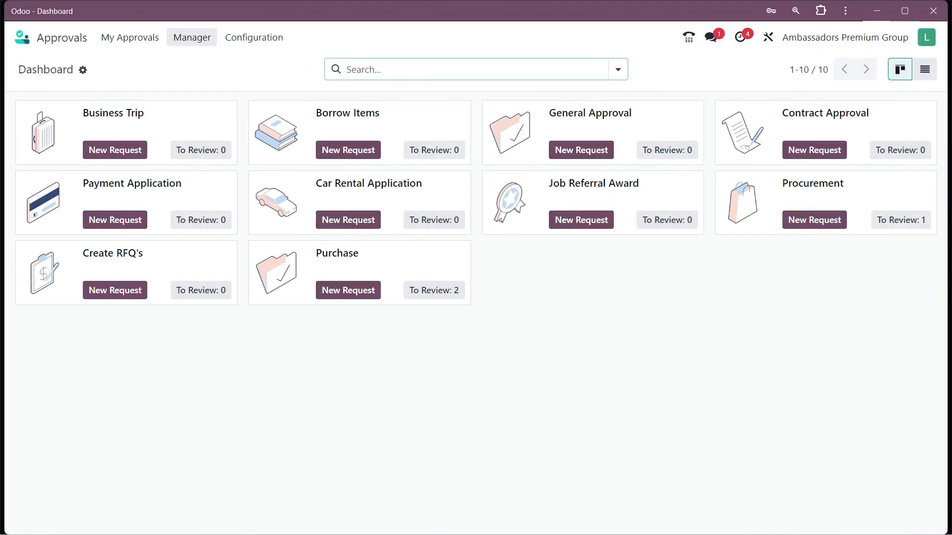
left_click(192, 37)
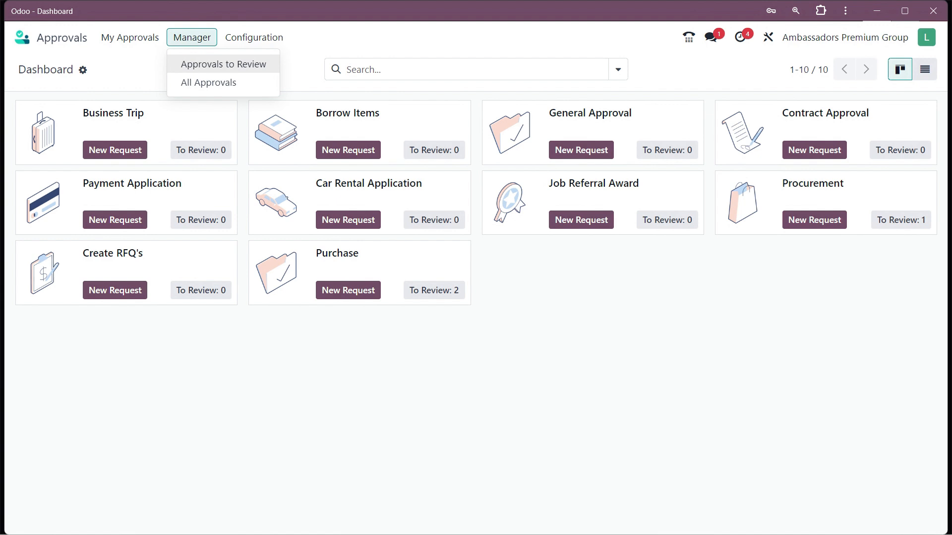
left_click(223, 64)
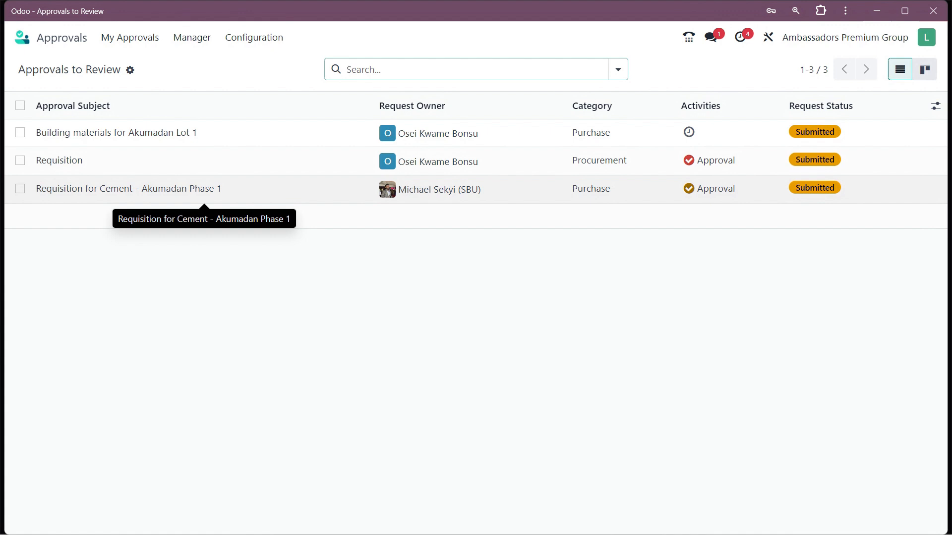
Open the 'Requisition for Cement - Akumadan Phase 1' request from the review list.
left_click(204, 189)
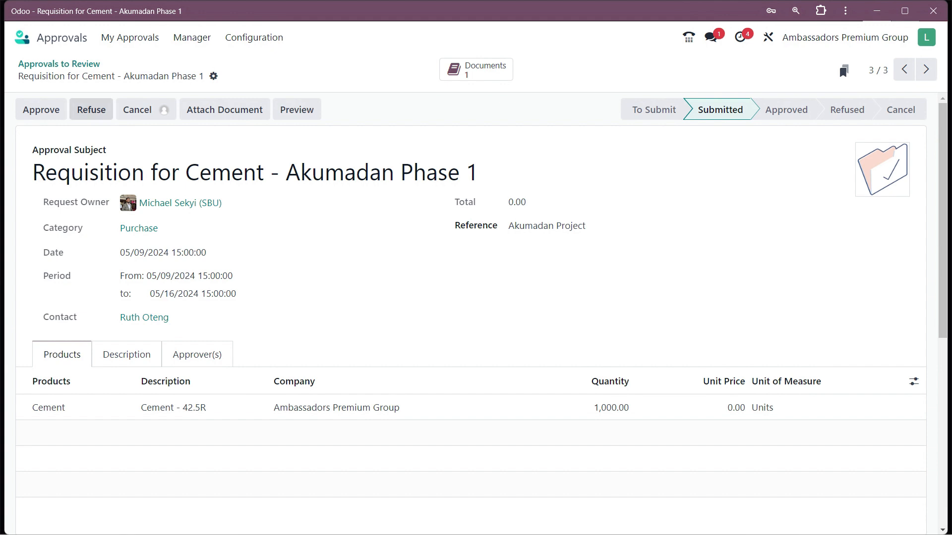
Approve the cement requisition as the current approver.
left_click(41, 110)
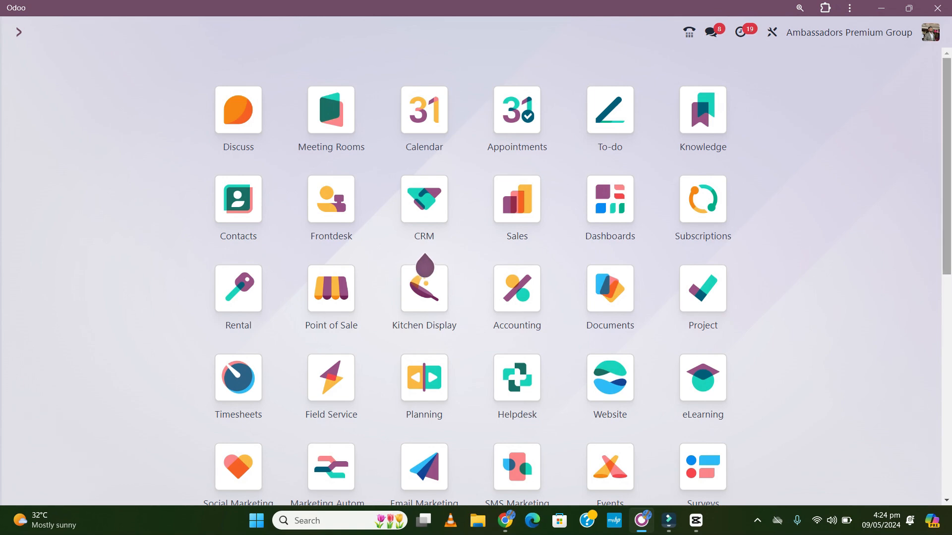
Open the Approvals app's My Requests board, showing the cement requisition under Approved.
scroll(425, 263, "down", 5)
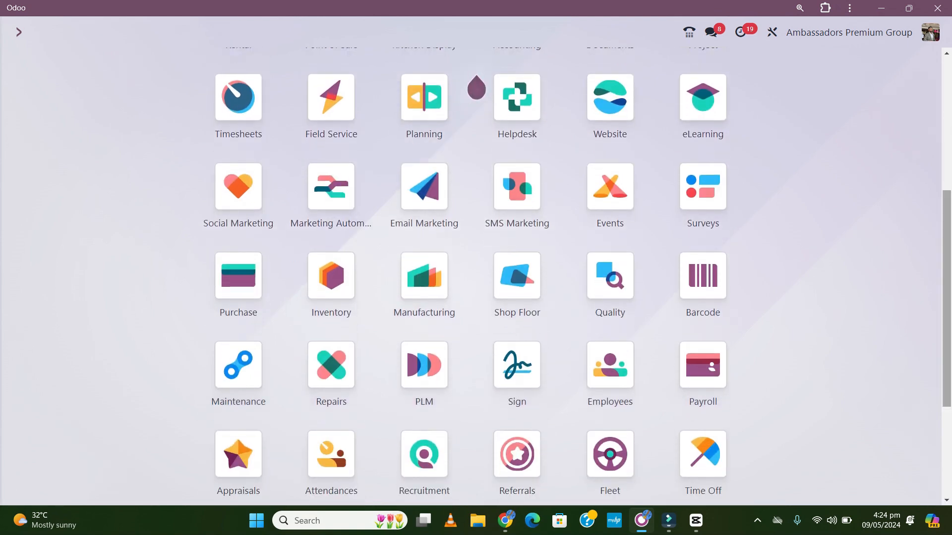
scroll(476, 87, "down", 4)
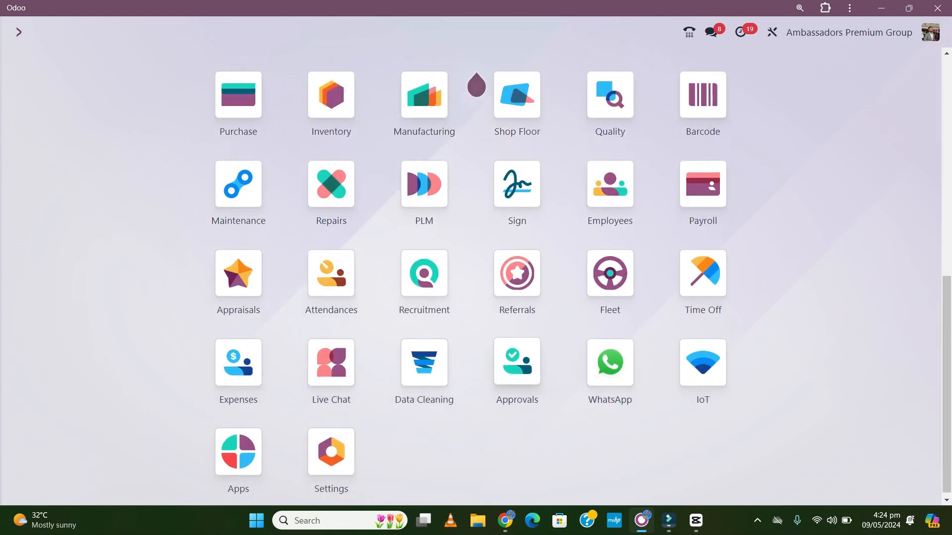
left_click(517, 362)
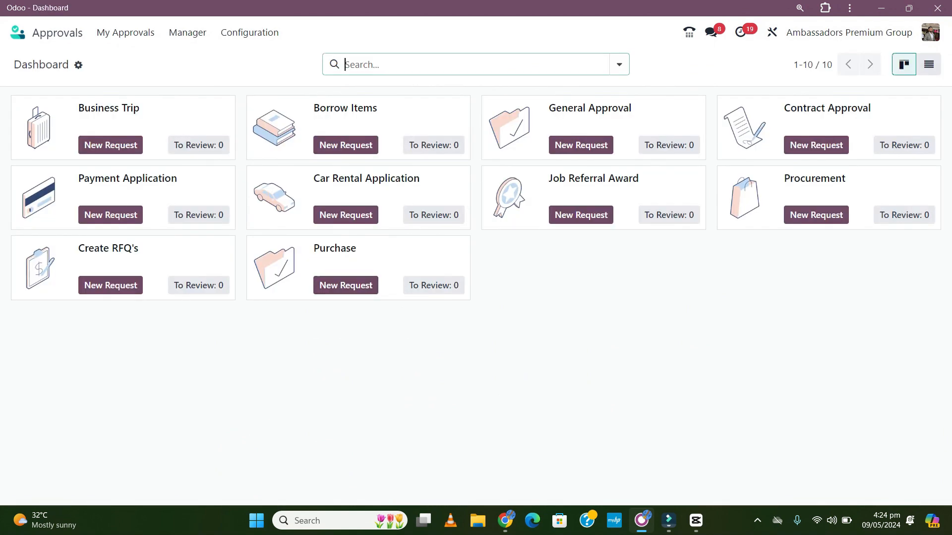
left_click(125, 32)
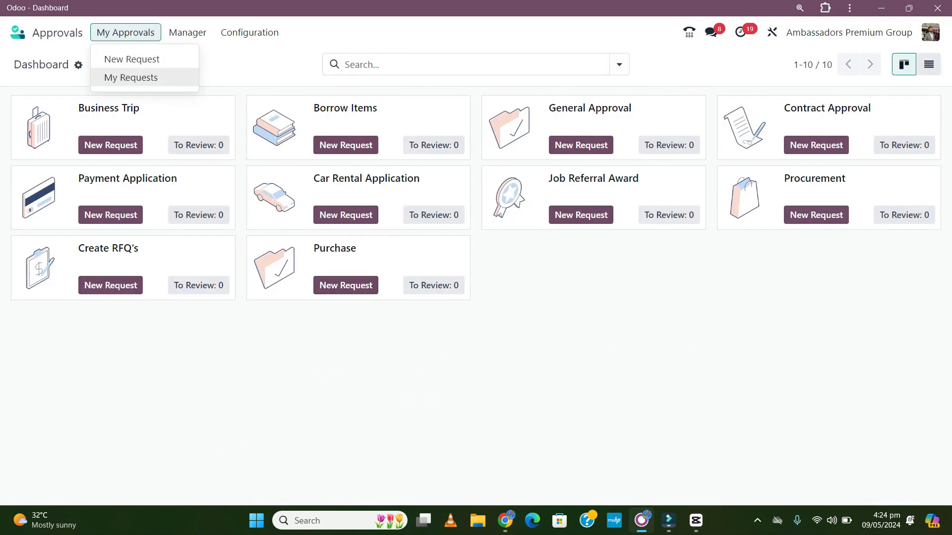
left_click(131, 78)
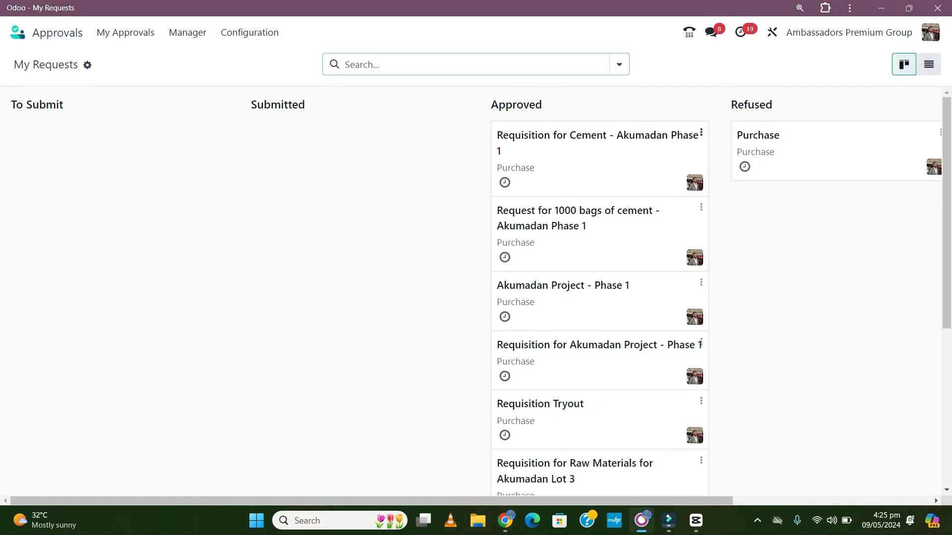
Open the approved cement requisition card and create RFQs from it.
left_click(593, 166)
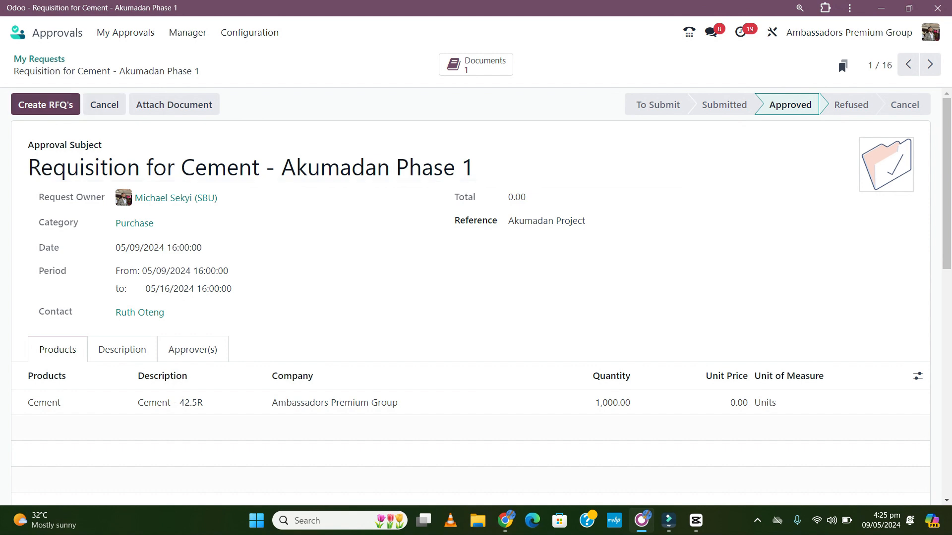
left_click(46, 105)
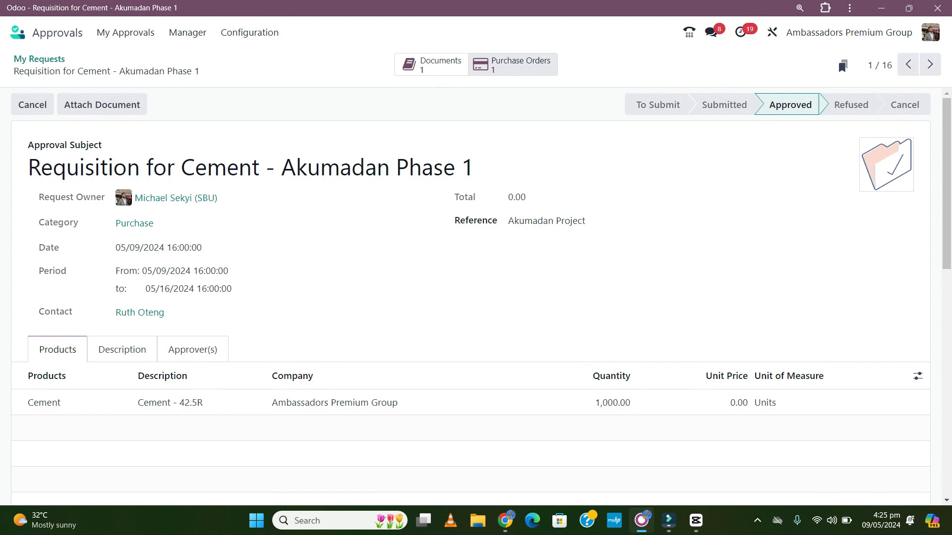
Open linked quotation P00145 and set Purpose to 'Requisition for Cement - Akumadan Phase 1'.
left_click(513, 64)
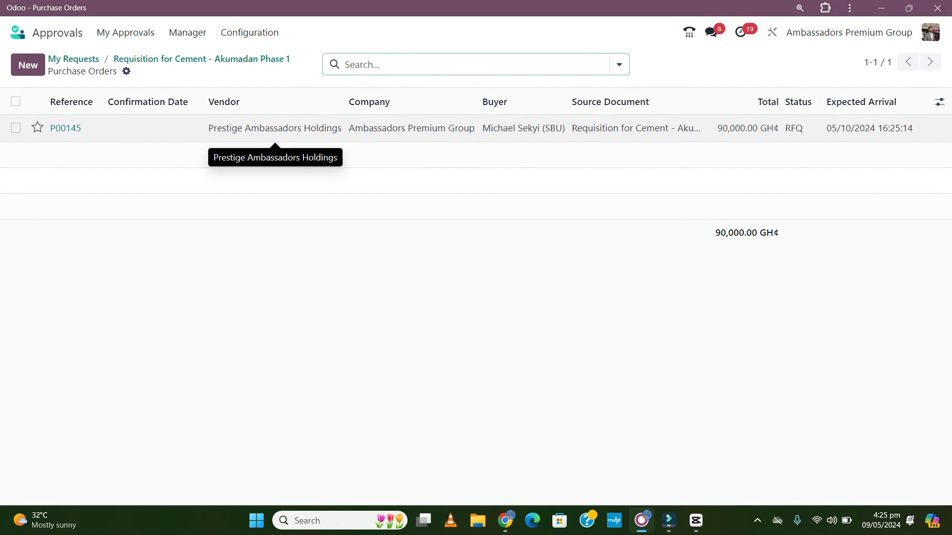
left_click(275, 129)
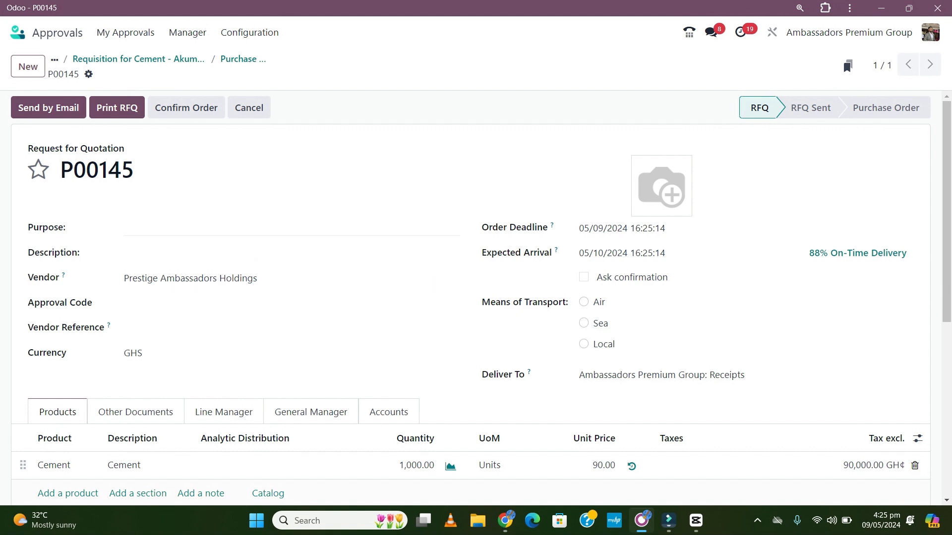
left_click(257, 228)
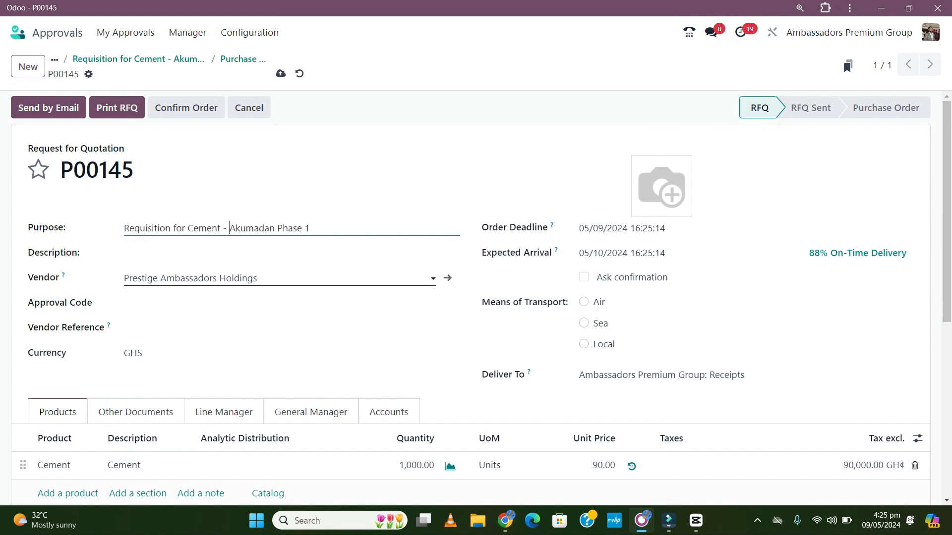
left_click(258, 278)
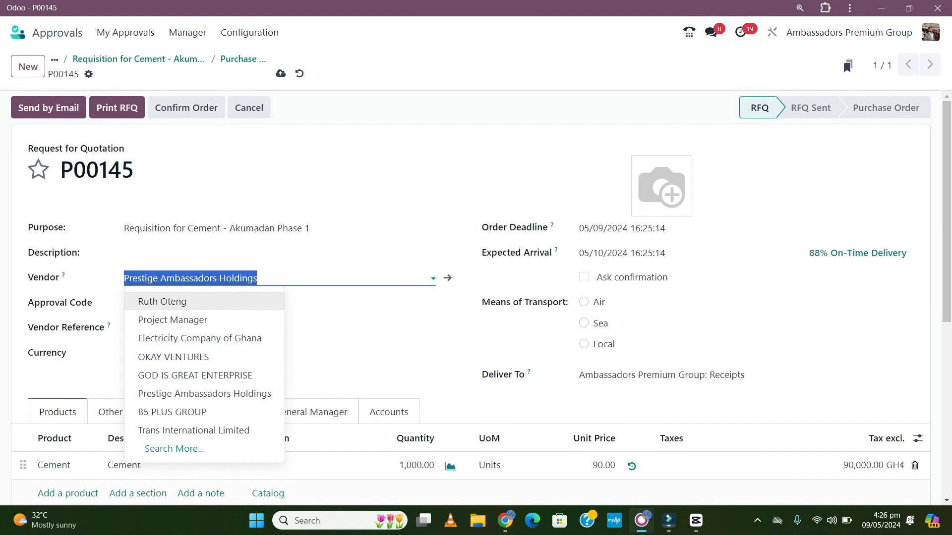
Replace vendor Prestige Ambassadors Holdings by typing 'God is Good' and highlighting 'Create and edit...'.
left_click(257, 278)
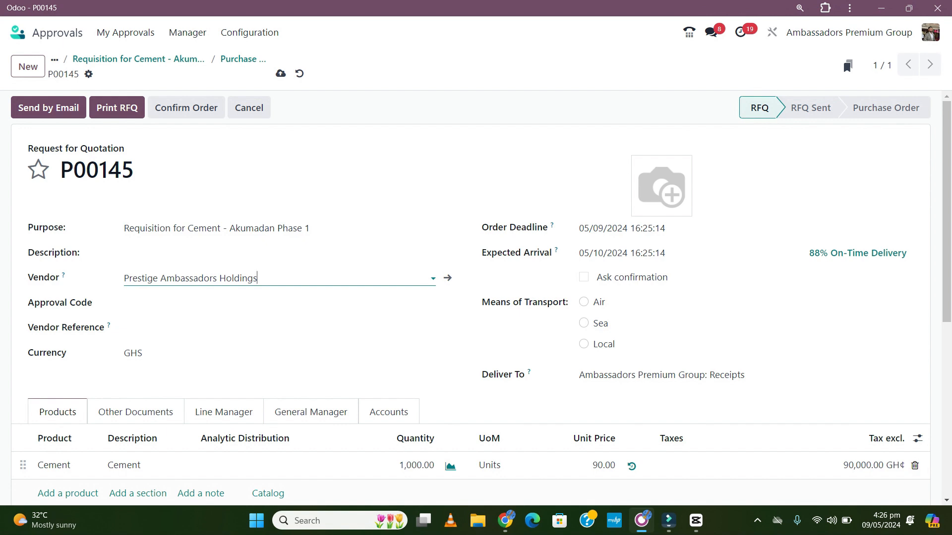
left_click(257, 278)
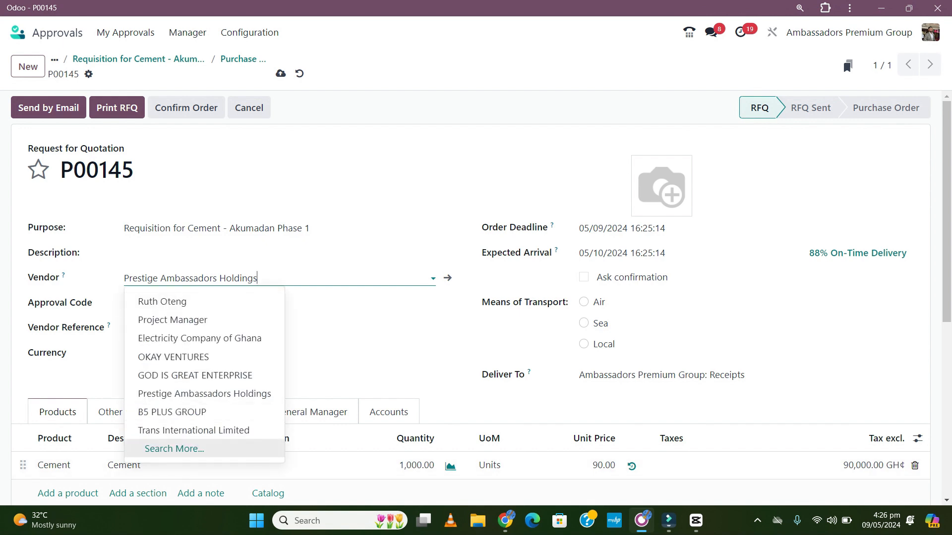
left_click_drag(258, 278, 124, 278)
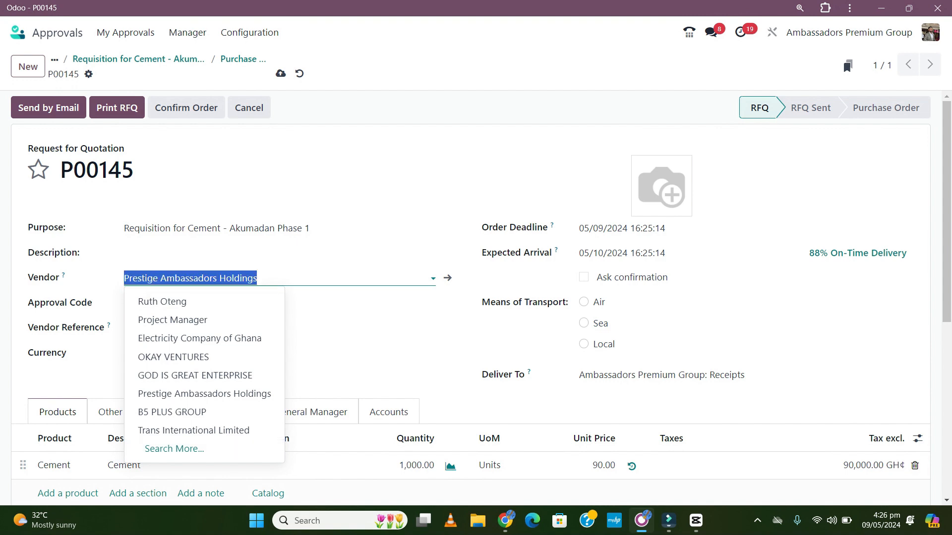
type("G")
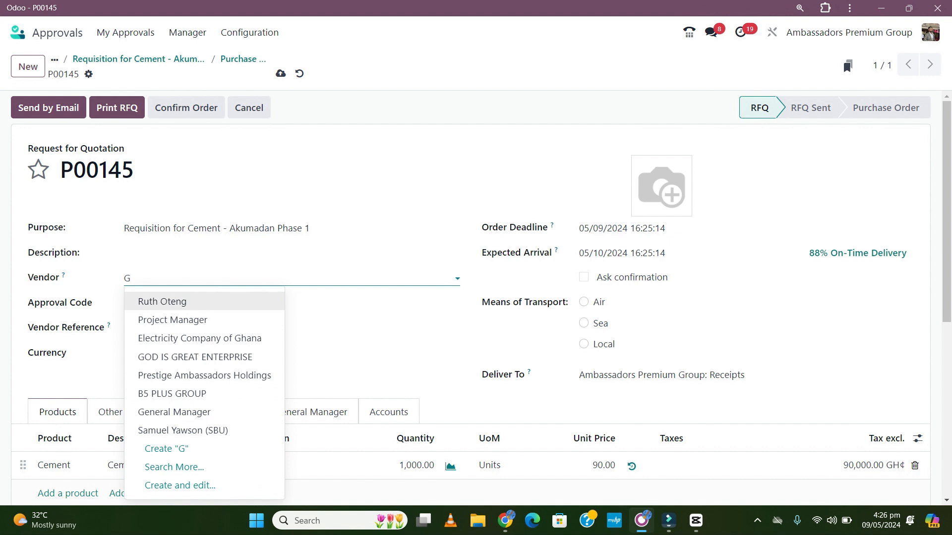
key("Down")
key("Down")
key("Down")
key("Down")
key("Down")
key("Down")
key("Down")
key("Down")
key("Down")
key("Down")
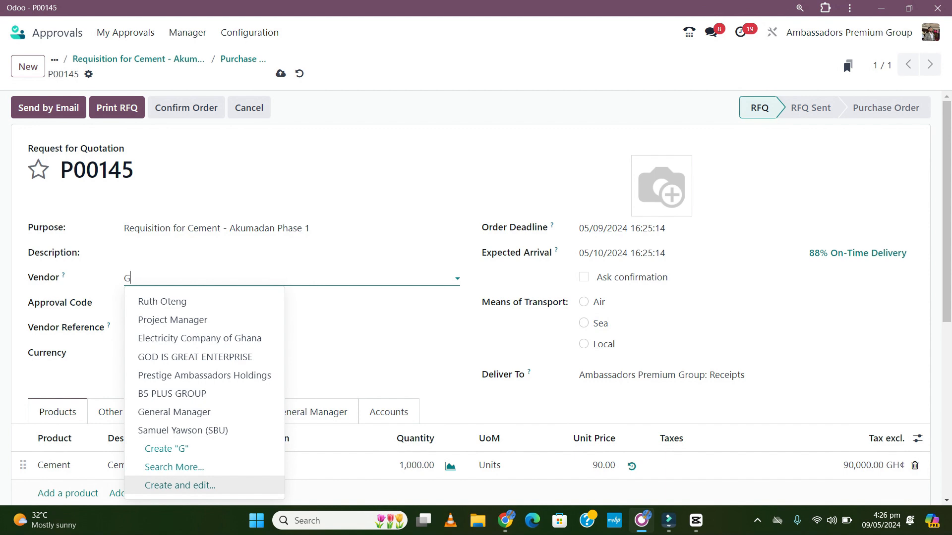
type("o")
type("is Goo")
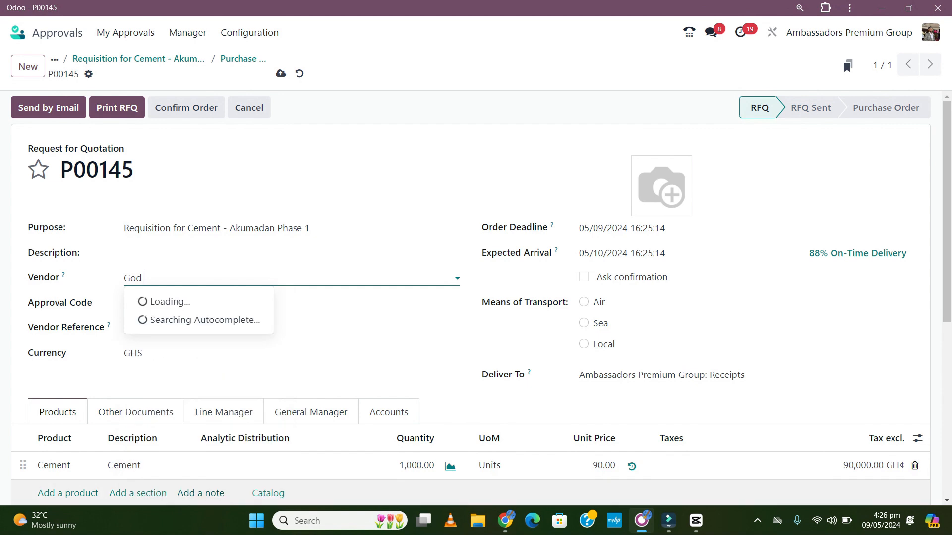
type("d")
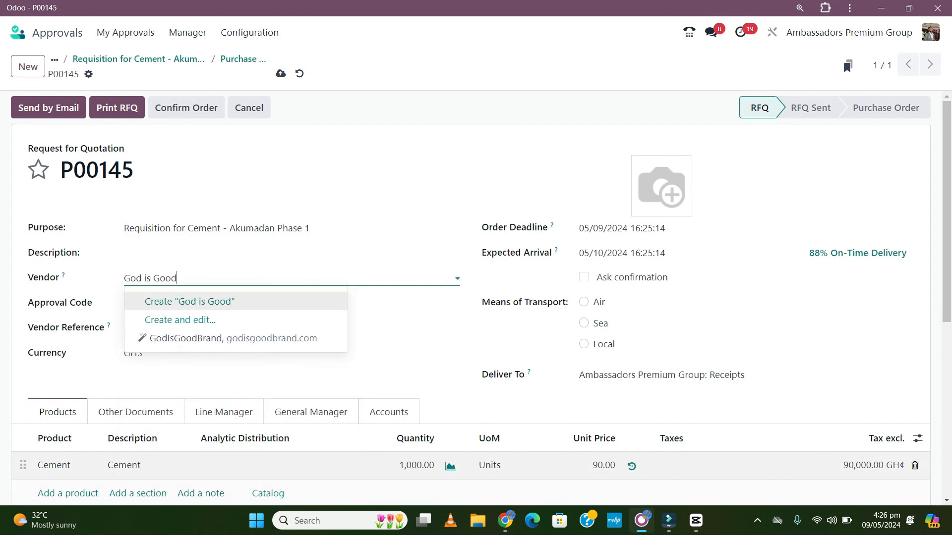
key("Down")
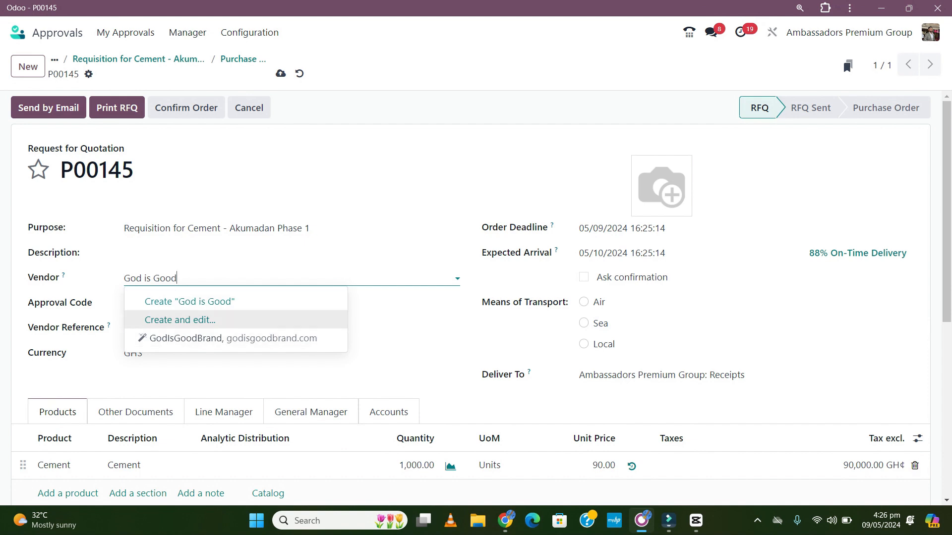
Create 'God is Good' as a Company vendor and save it onto P00145.
left_click(180, 320)
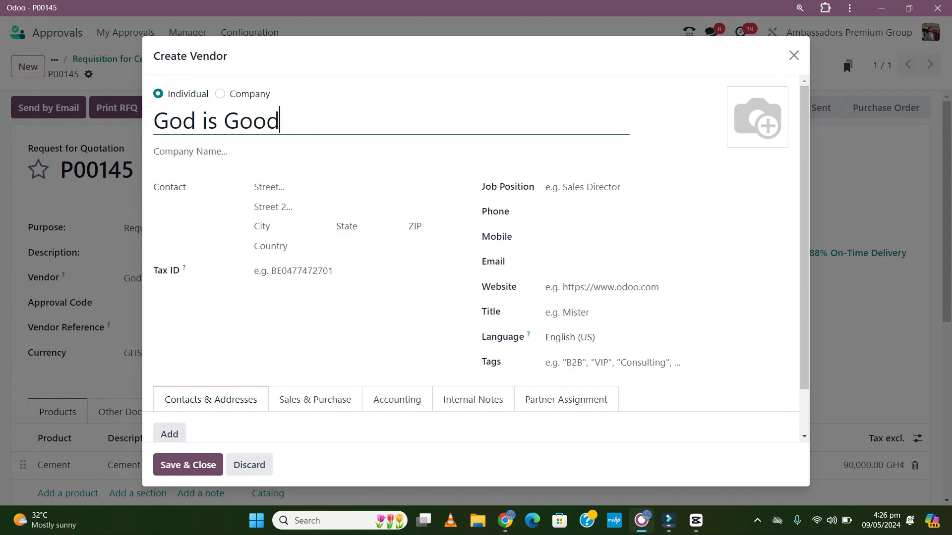
left_click(220, 94)
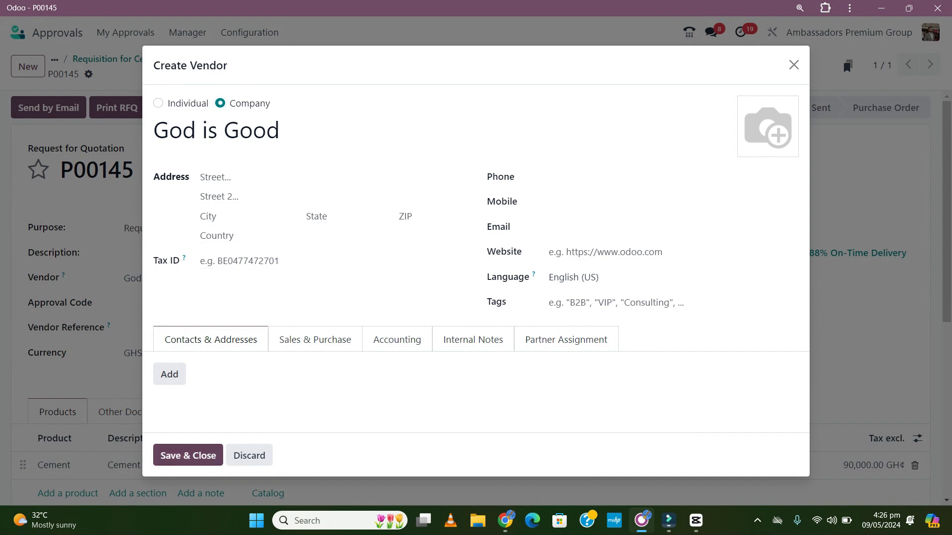
left_click(188, 455)
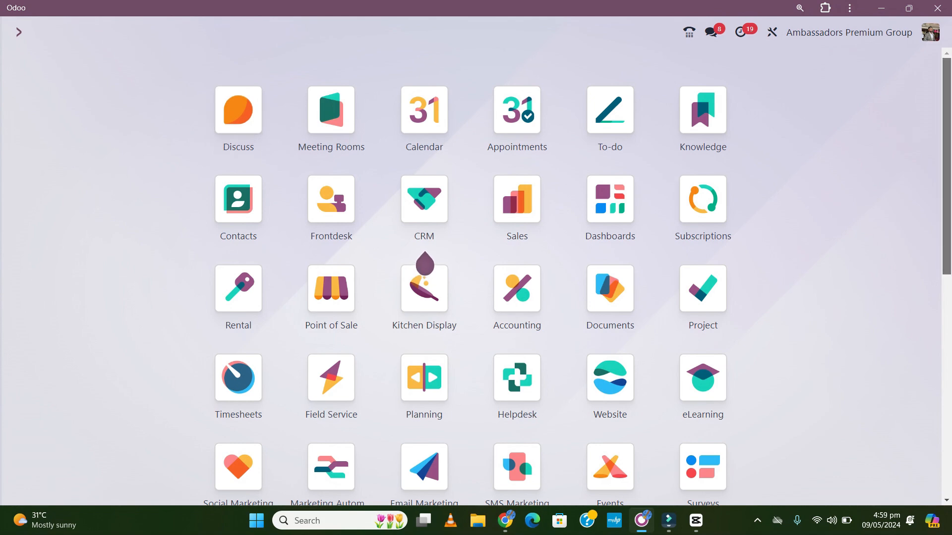
Open the Purchase app's order list, headed by P00145 from God is Good.
scroll(476, 277, "down", 4)
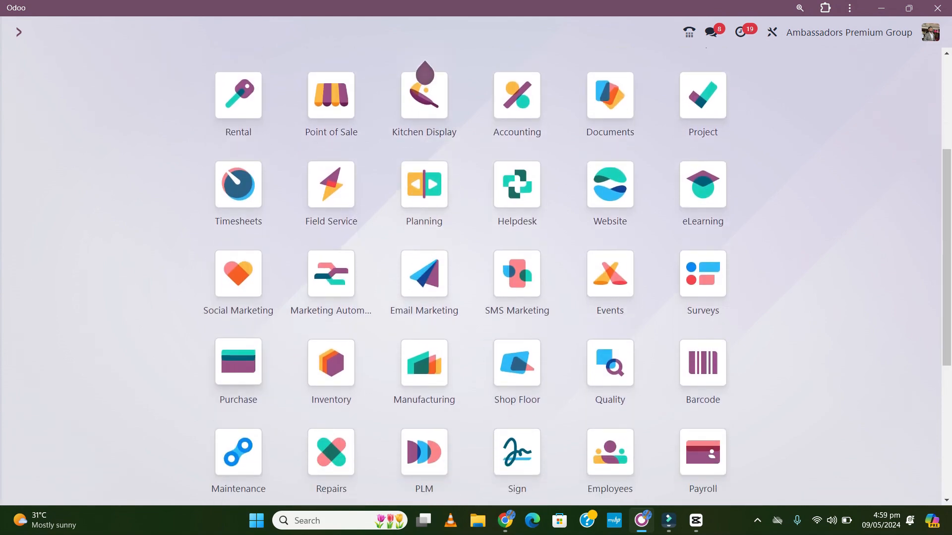
left_click(238, 362)
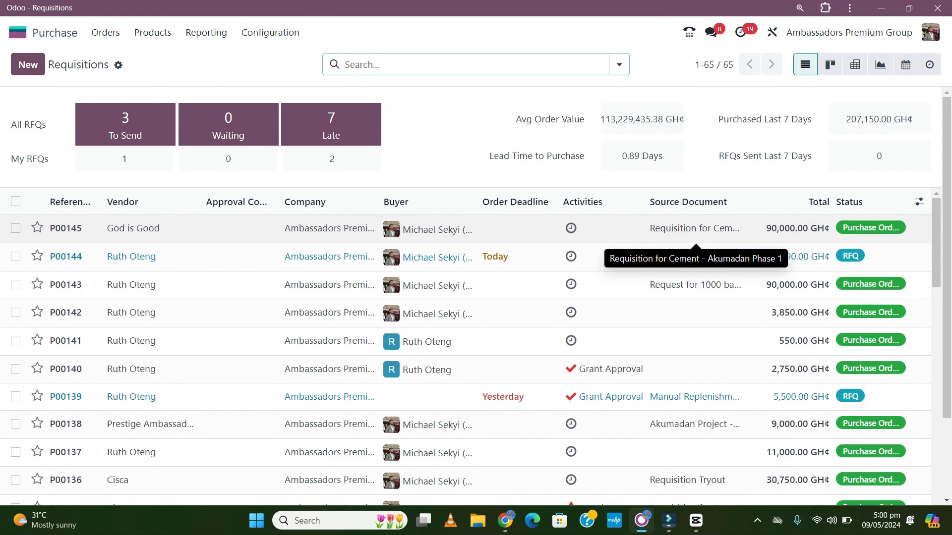
Open purchase order P00145 and create a vendor bill for 1,000 Cement at 90.00.
left_click(208, 228)
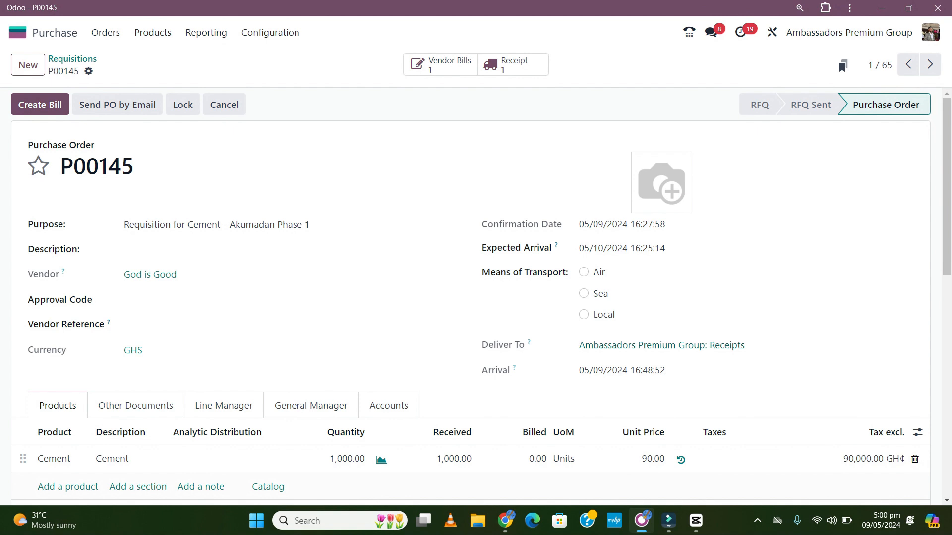
scroll(475, 293, "down", 1)
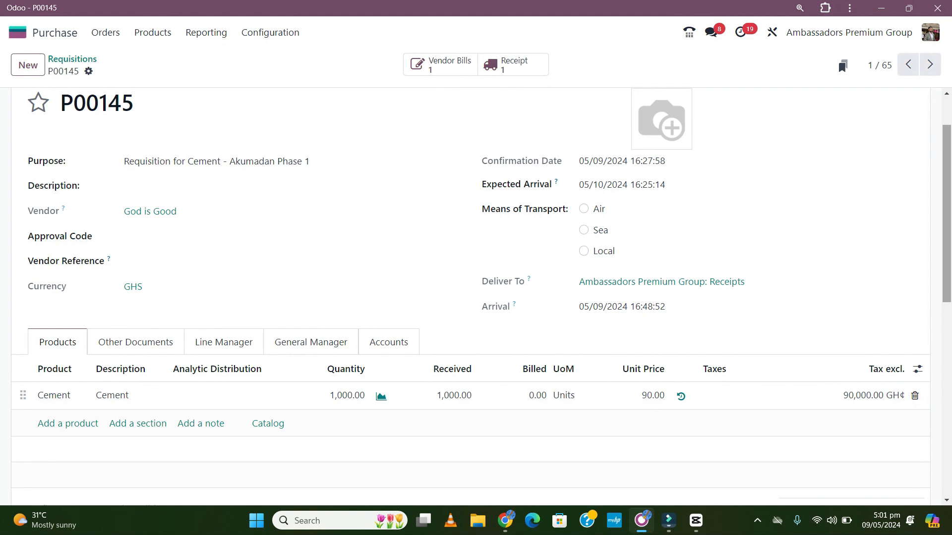
scroll(471, 297, "up", 2)
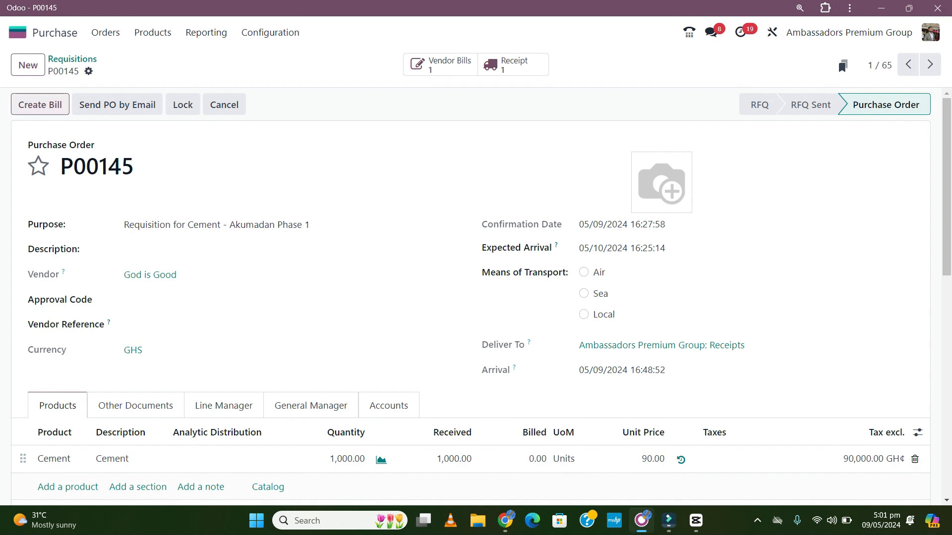
left_click(40, 105)
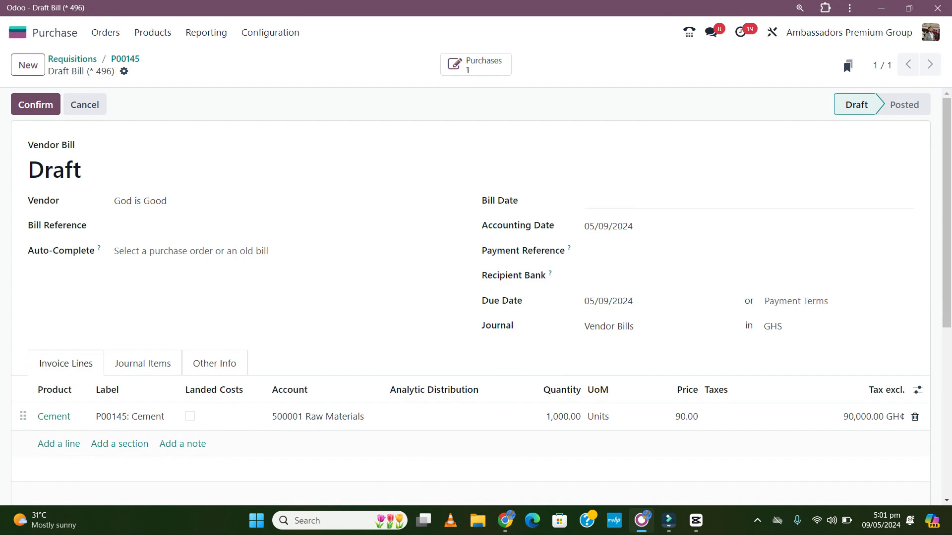
Set the bill date to 05/09/2024, check the journal items, and confirm the bill as Purchase6.
left_click(748, 200)
left_click(798, 337)
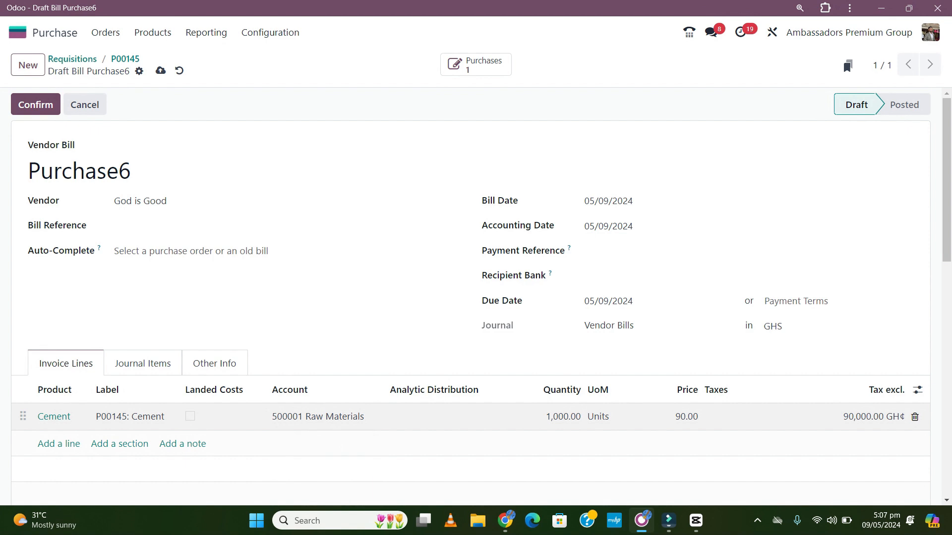
left_click(142, 363)
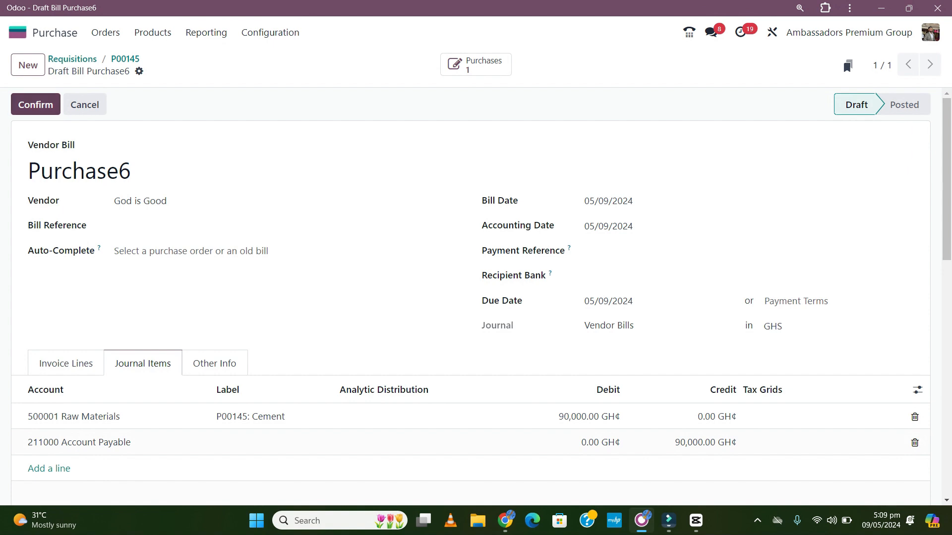
left_click(36, 104)
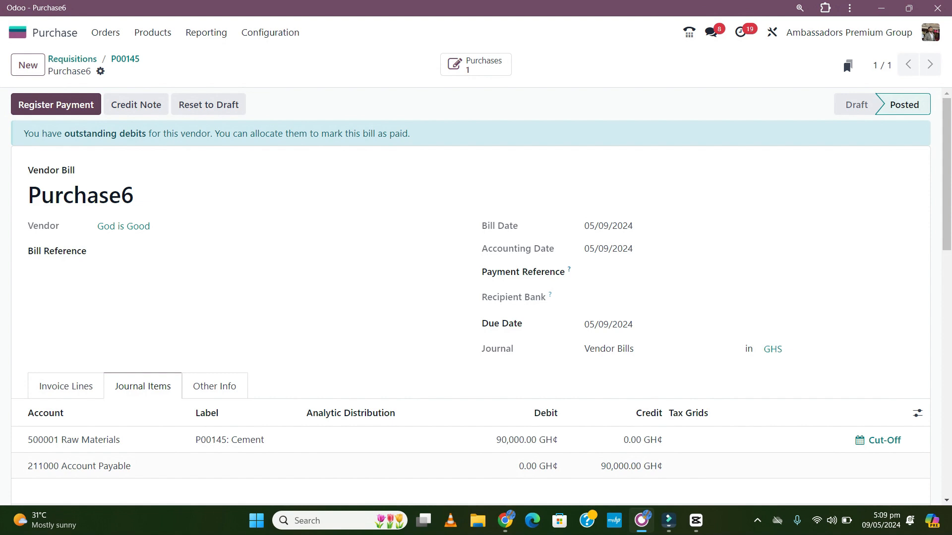
Start a payment for Purchase6 using the OmniBSIC journal and the Checks payment method.
left_click(56, 105)
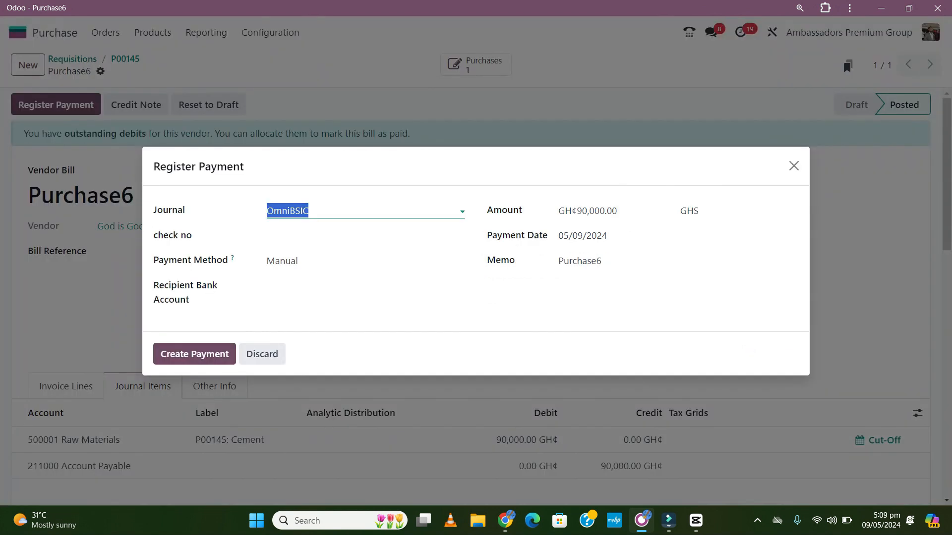
left_click(311, 211)
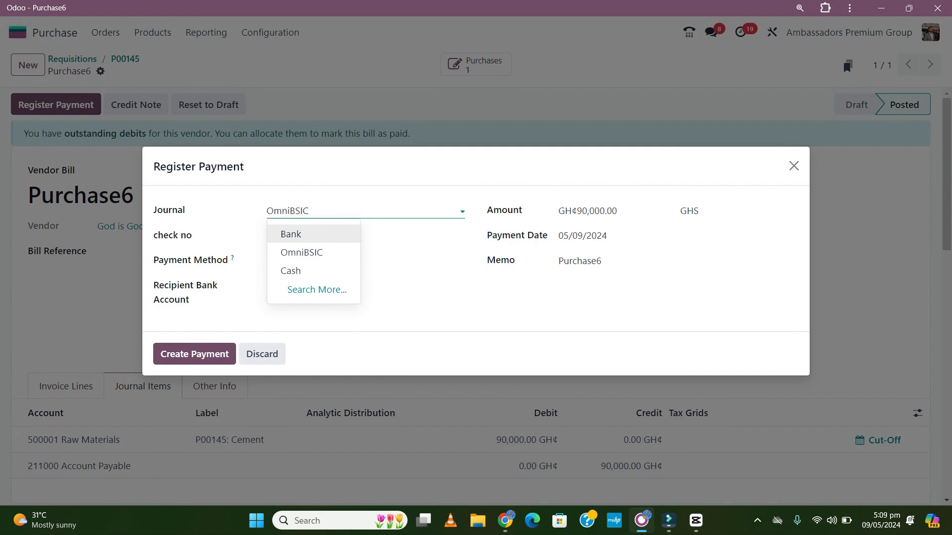
key("Down")
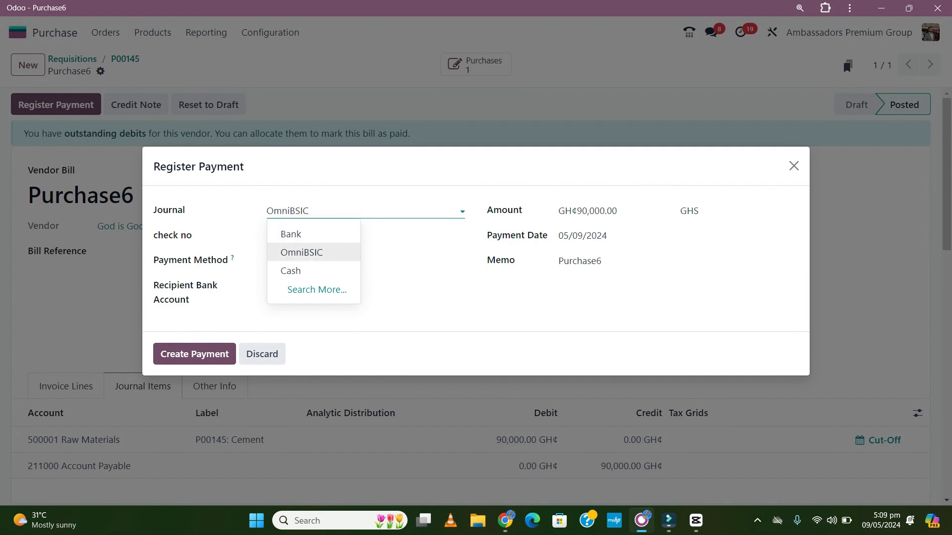
key("Return")
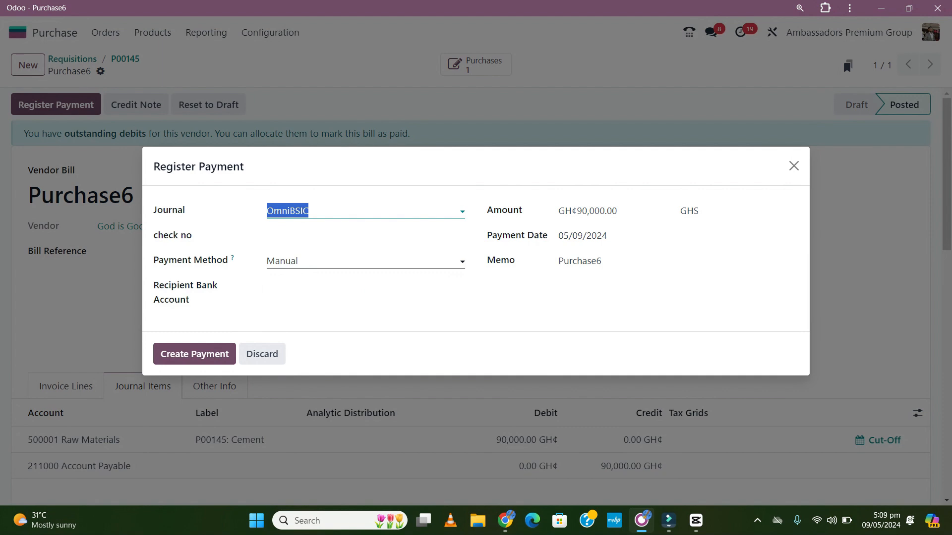
key("Tab")
key("Down")
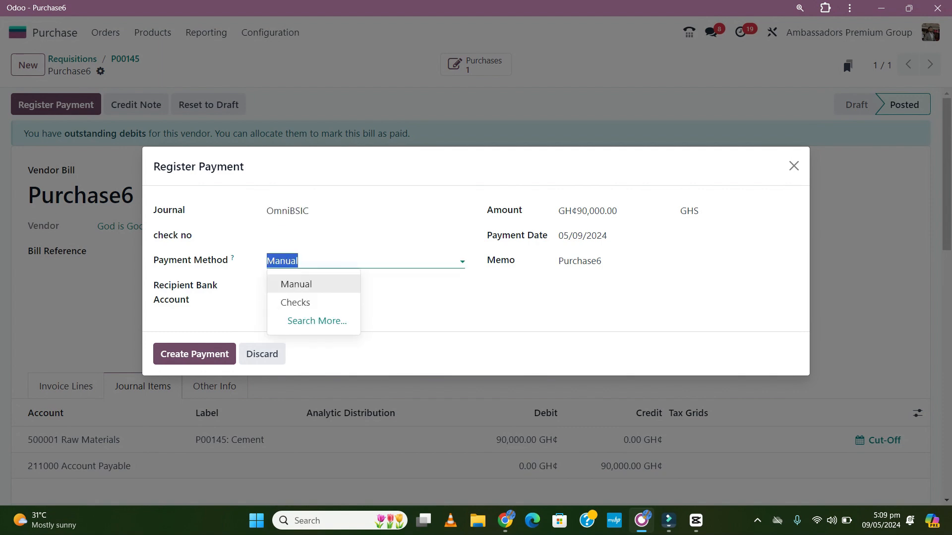
key("Down")
key("Return")
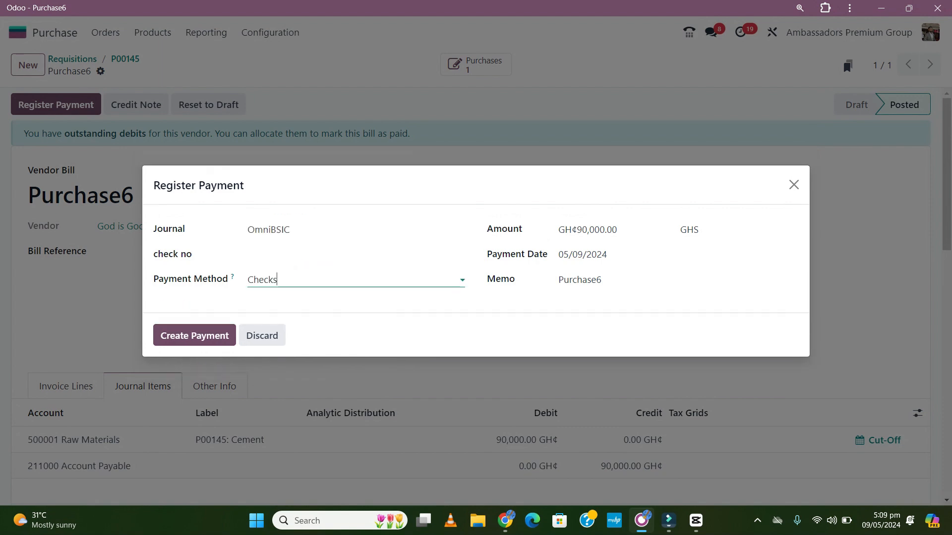
Enter check number 000003, verify the 90,000.00 amount, and create the payment.
key("shift+Tab")
type("0000")
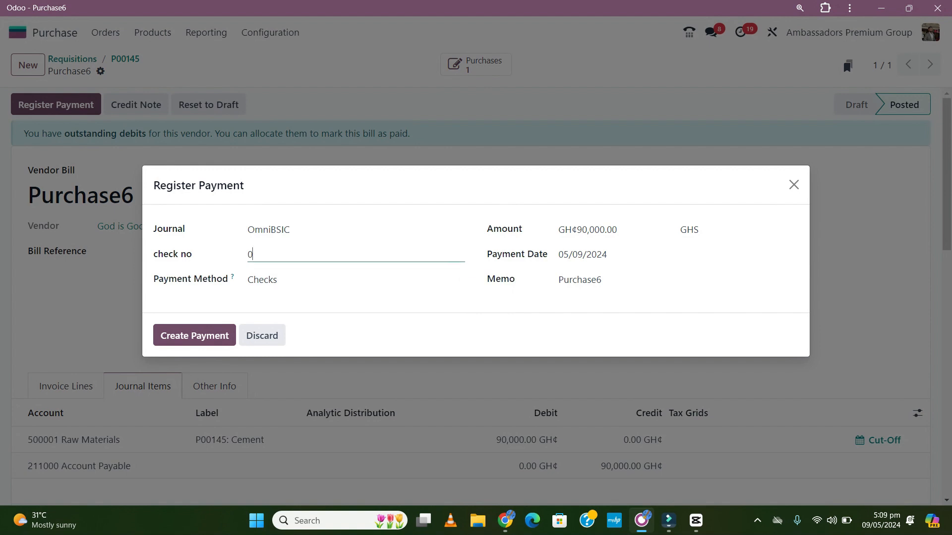
type("03")
double_click(597, 230)
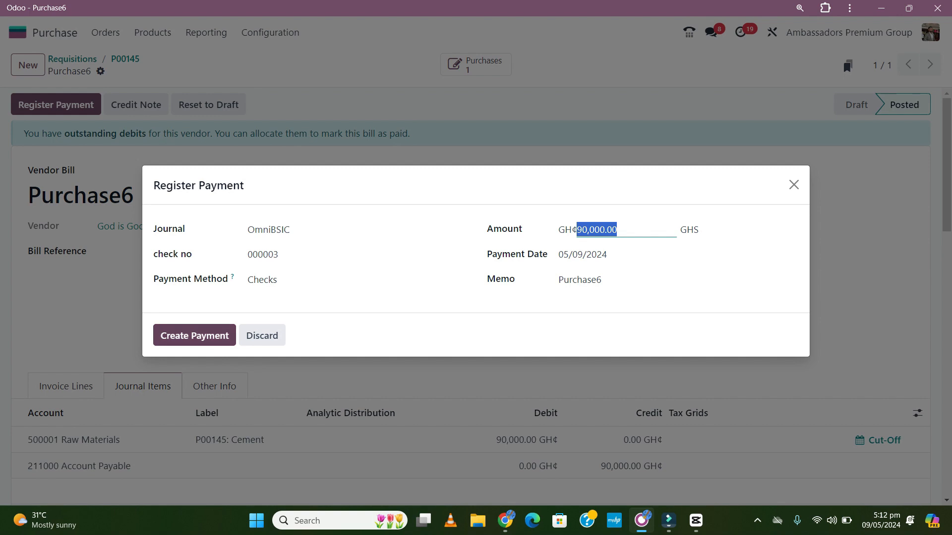
left_click(195, 336)
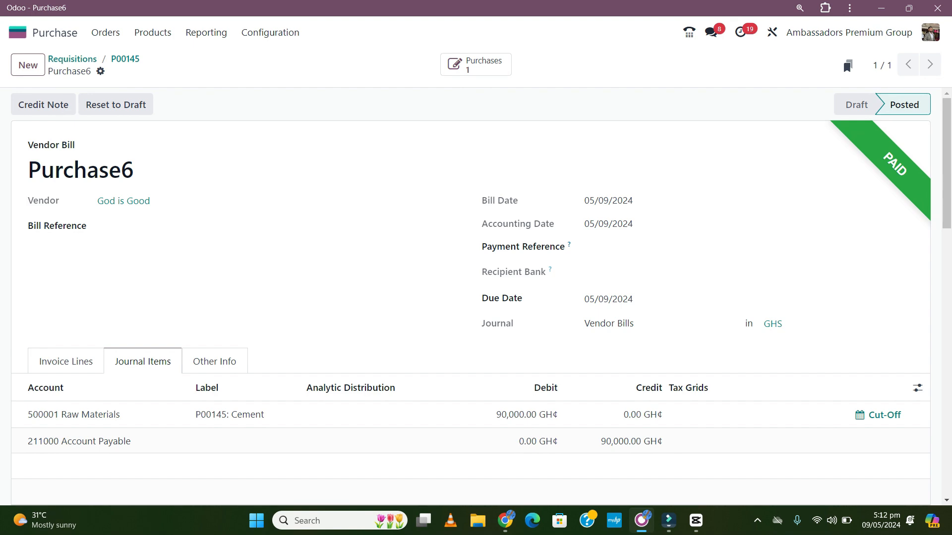
Start a message on bill Purchase6 and expand it to the full email composer.
scroll(471, 297, "down", 5)
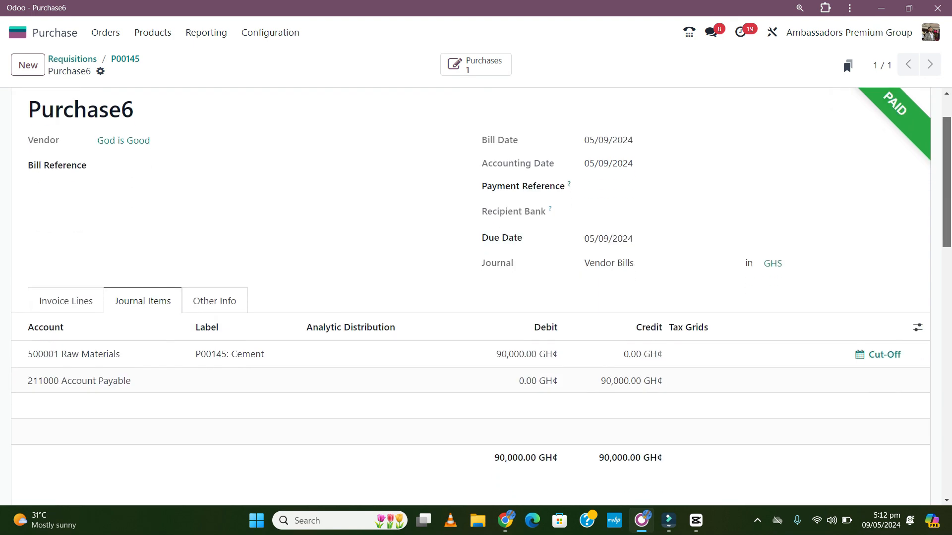
scroll(471, 298, "up", 5)
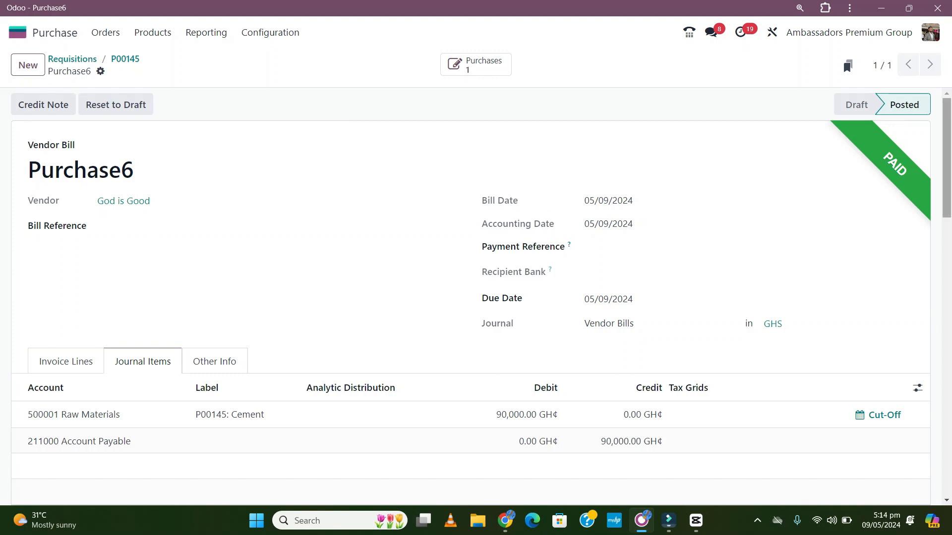
scroll(471, 298, "down", 5)
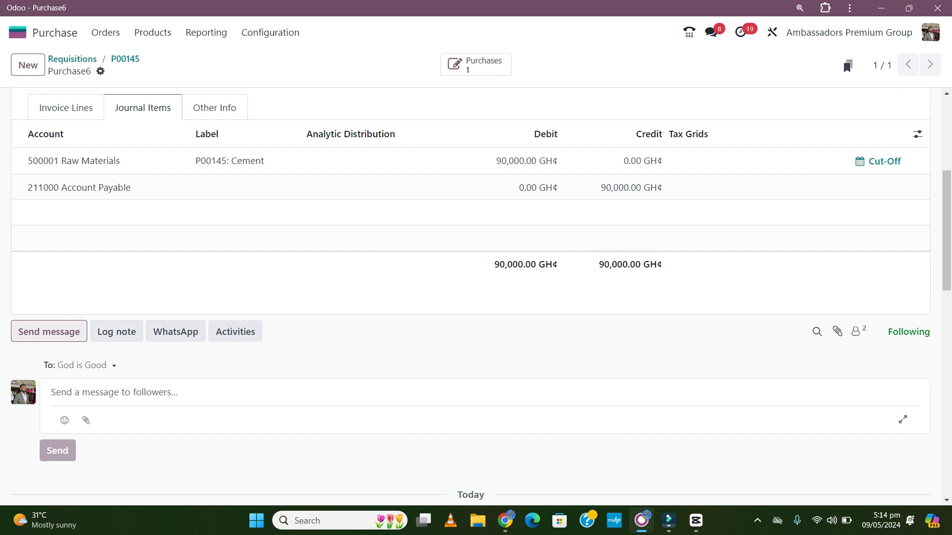
left_click(49, 332)
left_click(49, 332)
left_click(903, 420)
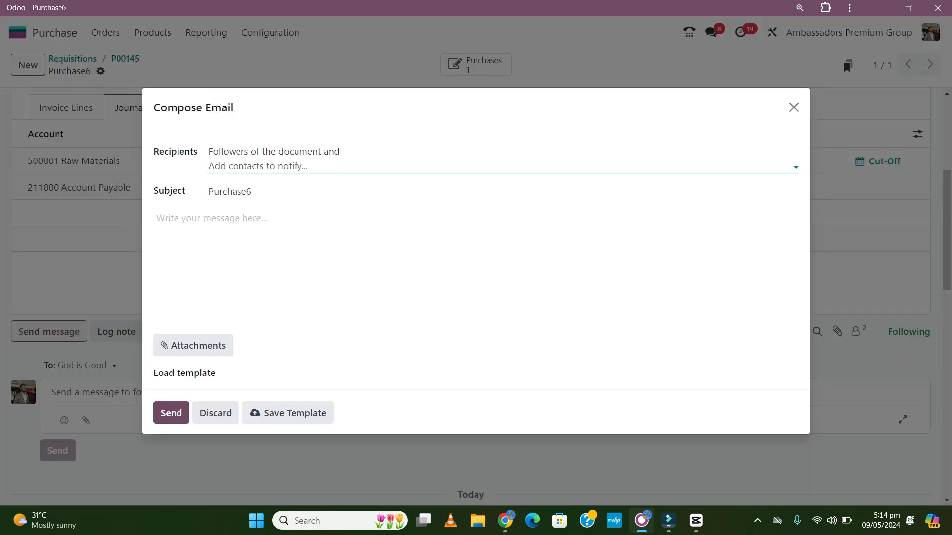
Add the requester as recipient and load the PAYMENT APPROVED email template.
type("Rut")
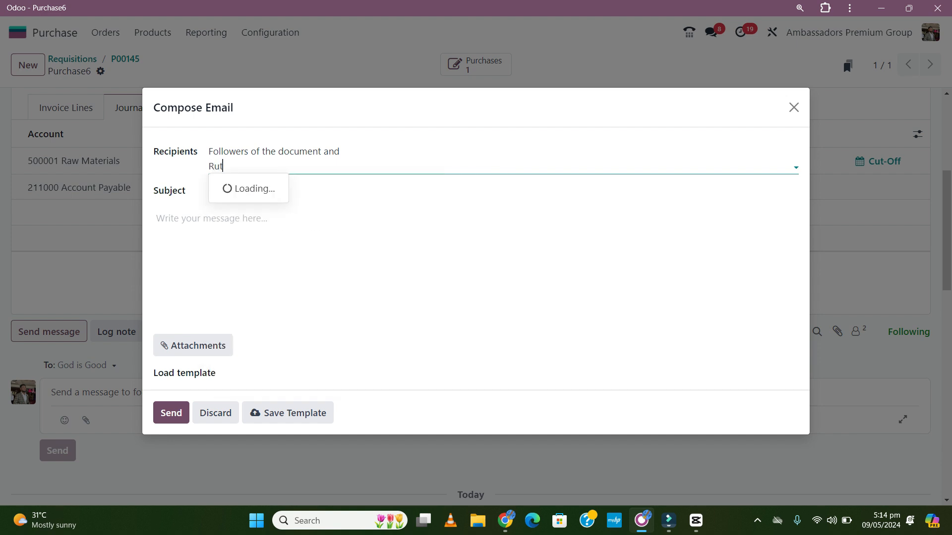
key("Return")
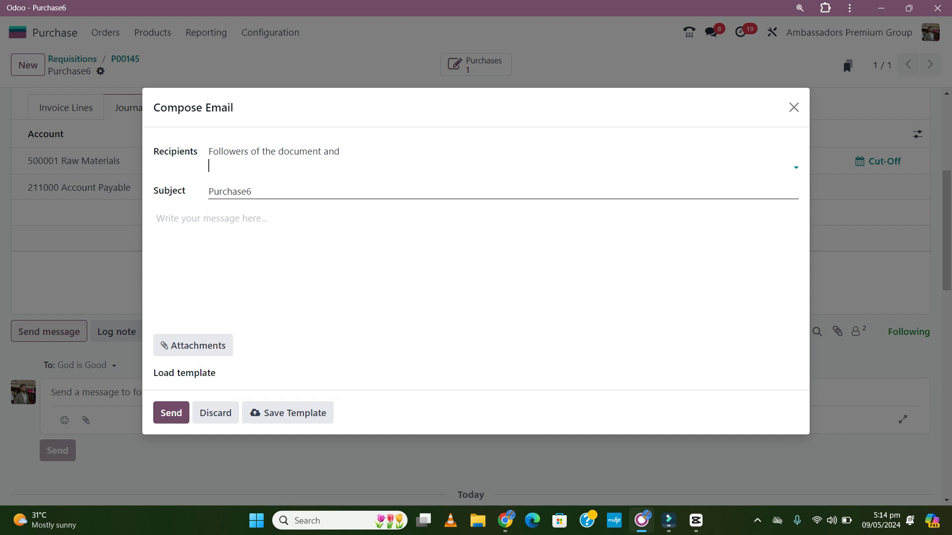
left_click(342, 374)
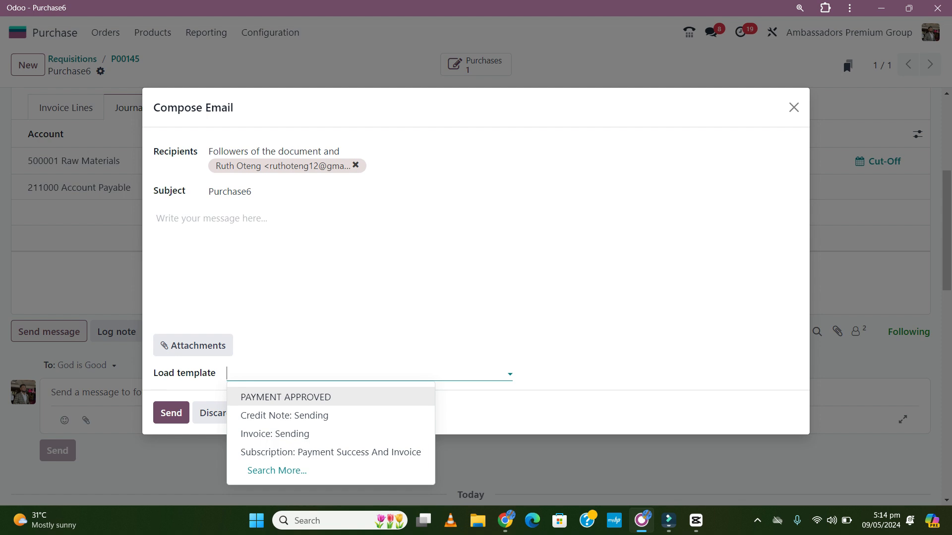
key("Return")
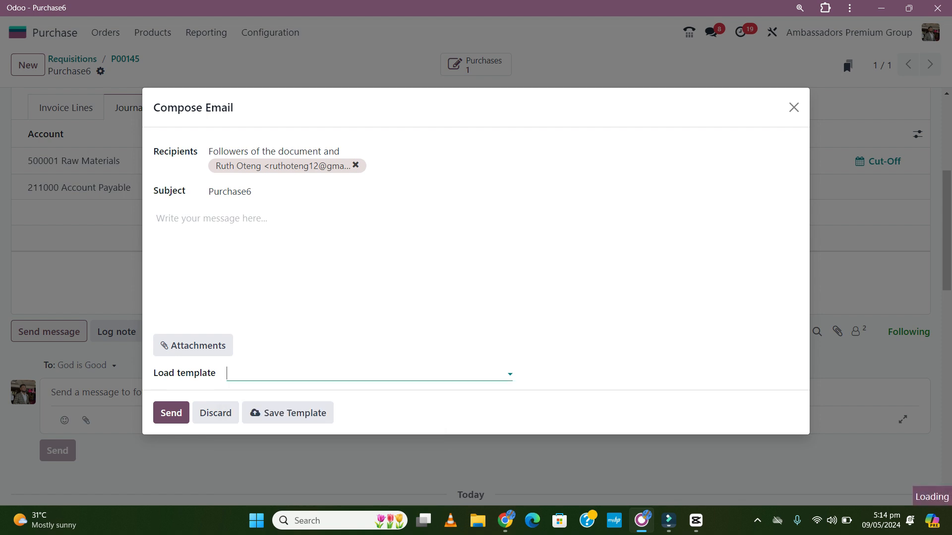